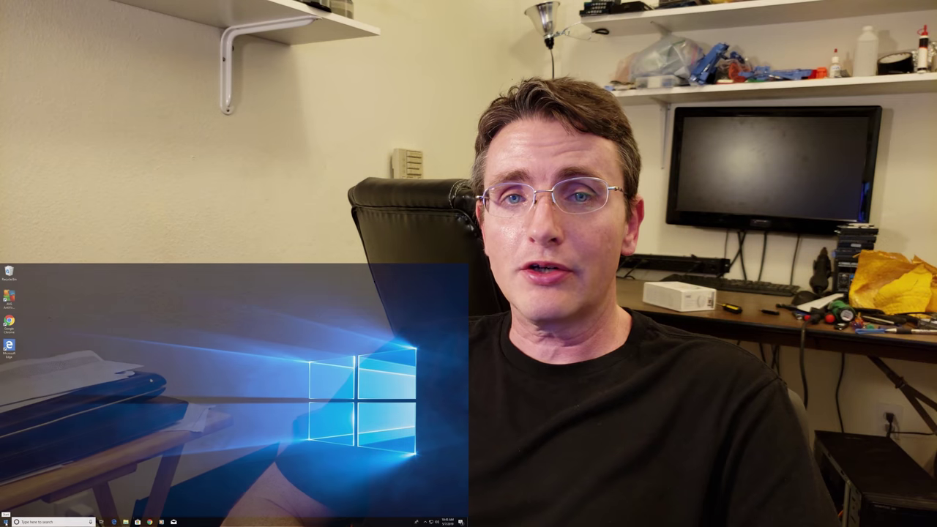
Step: View this computer's system properties from the Start menu
key(super)
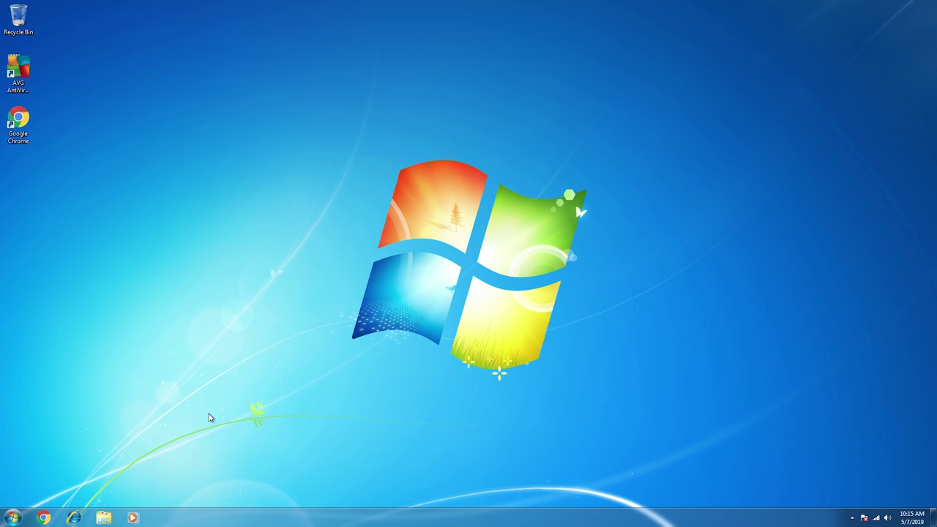
click(14, 517)
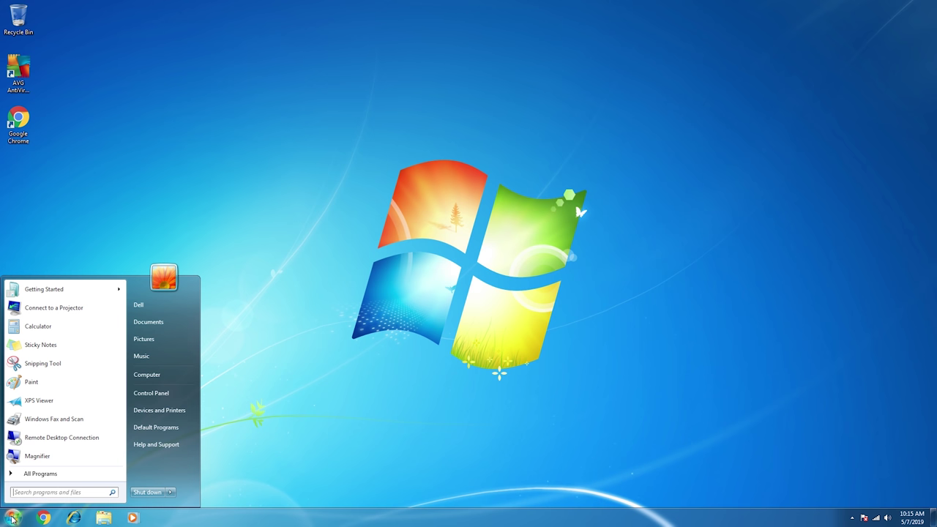
right_click(160, 377)
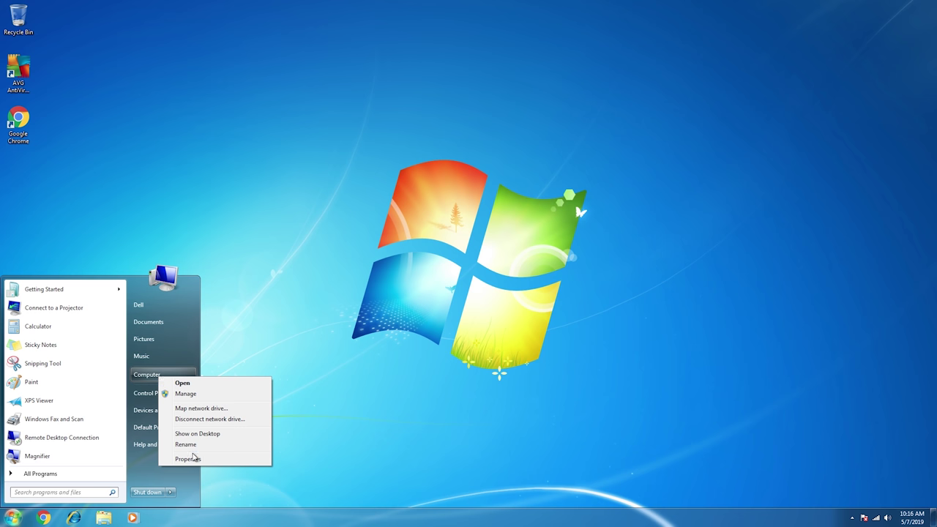
click(188, 460)
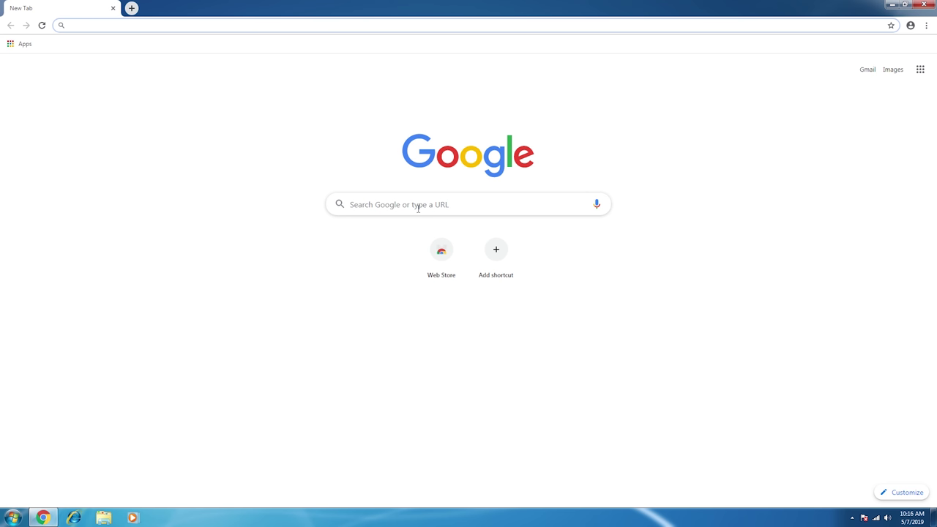
click(235, 25)
text(www)
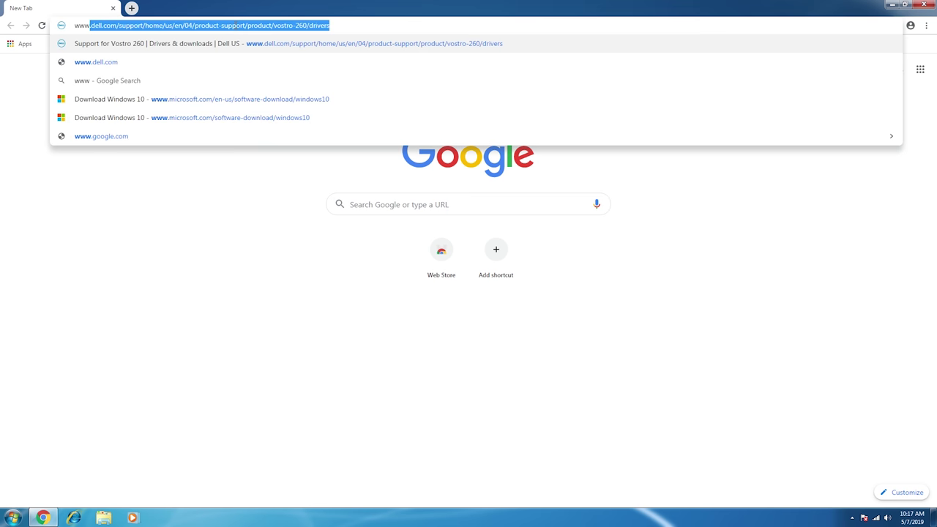
text(.google.com)
key(Return)
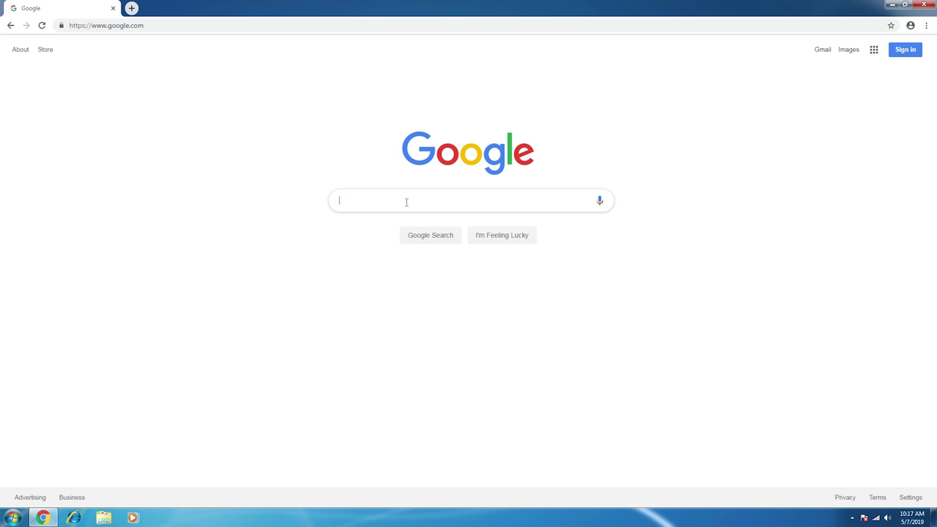
text(windows 10)
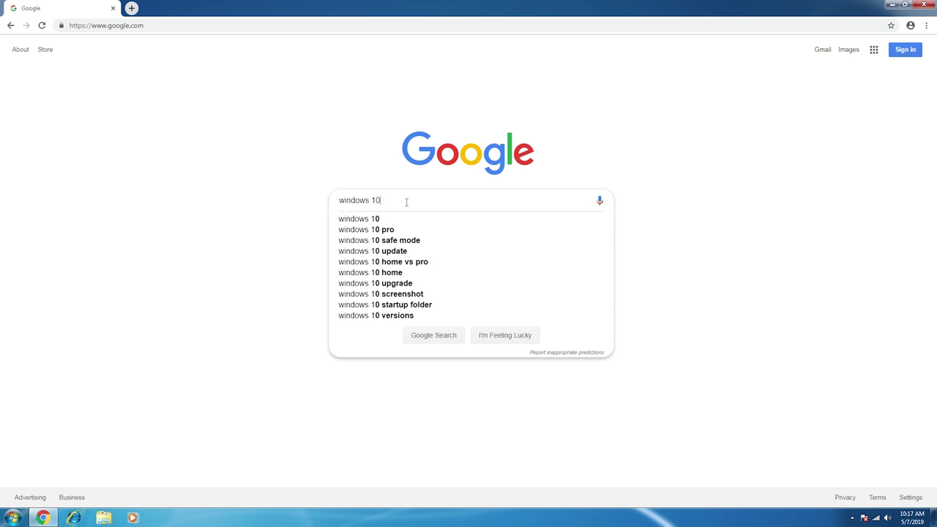
text( download)
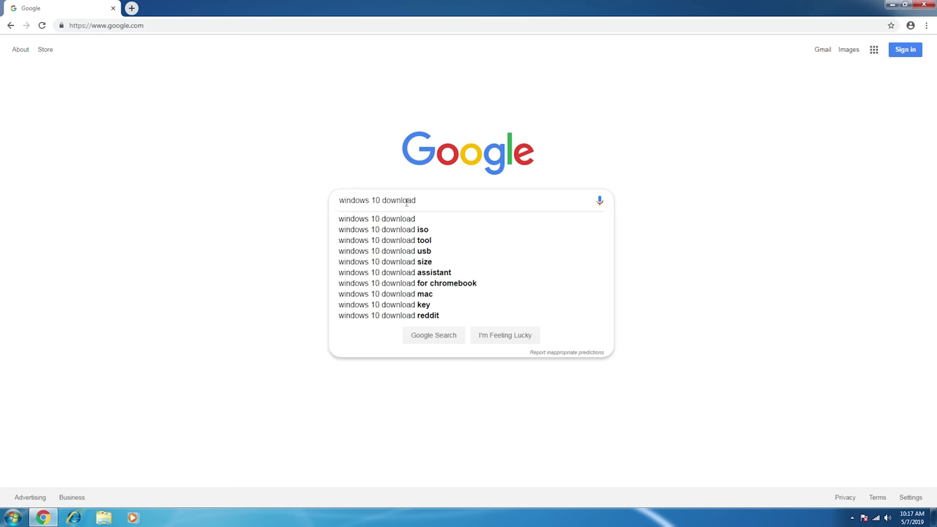
key(Return)
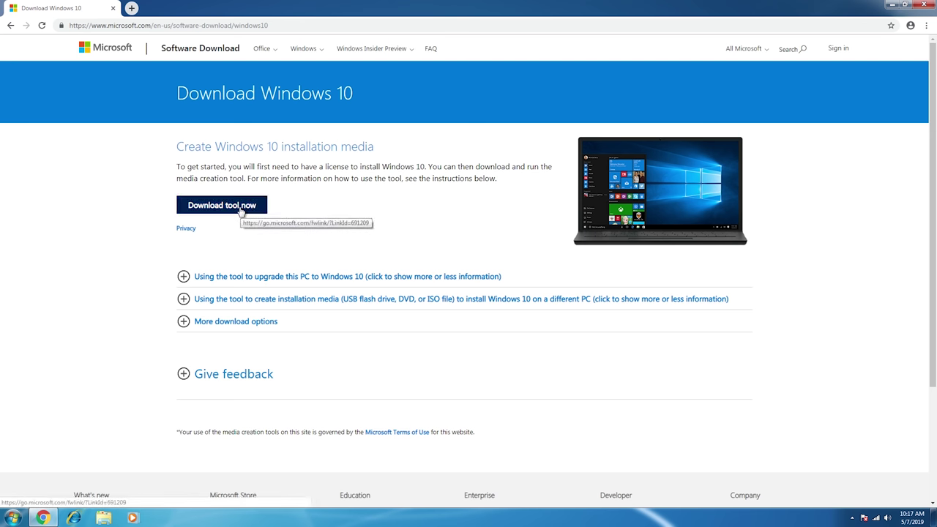
Step: Download the Windows 10 media creation tool, launch it and approve the administrator prompt
click(240, 208)
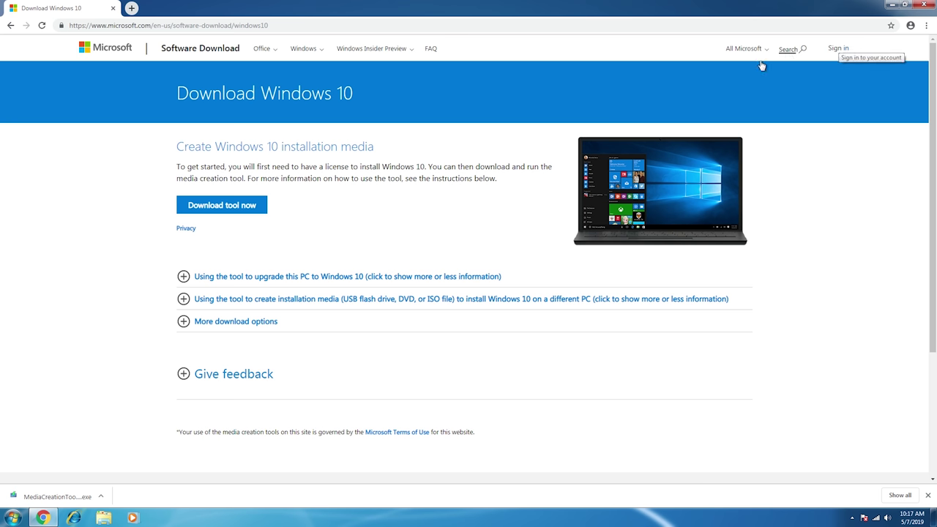
click(65, 496)
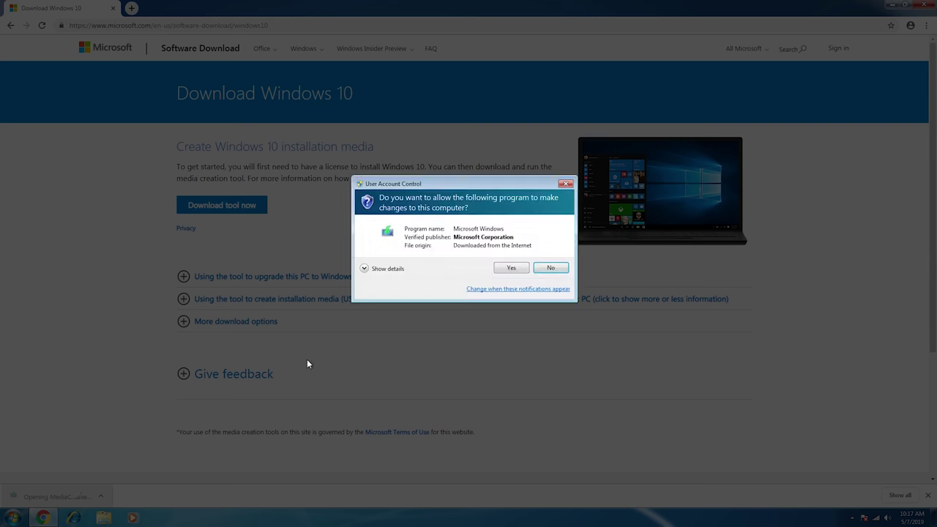
click(522, 268)
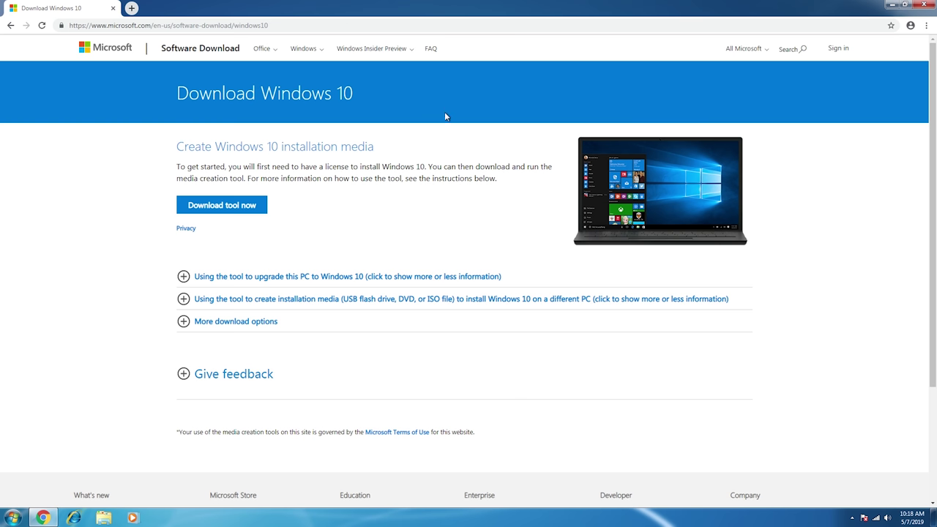
Step: Close Chrome and accept the Media Creation Tool licence terms
click(924, 6)
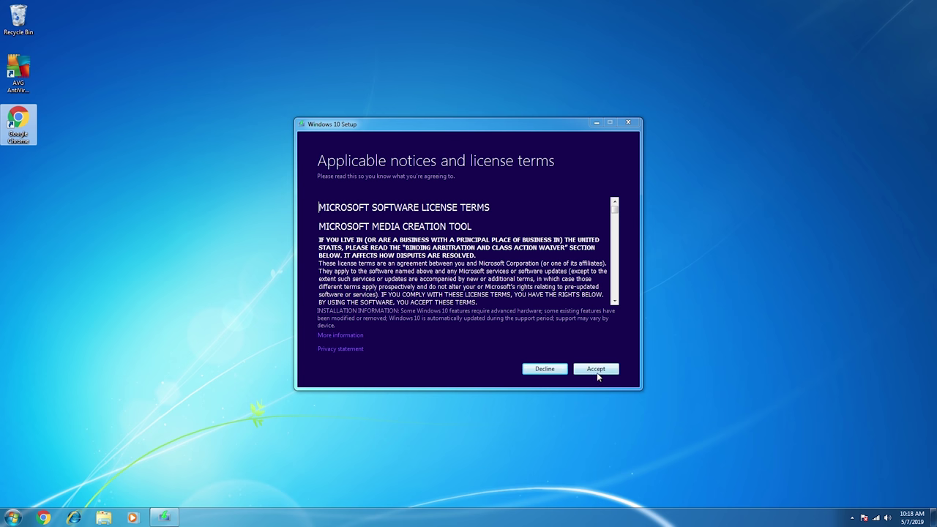
click(596, 370)
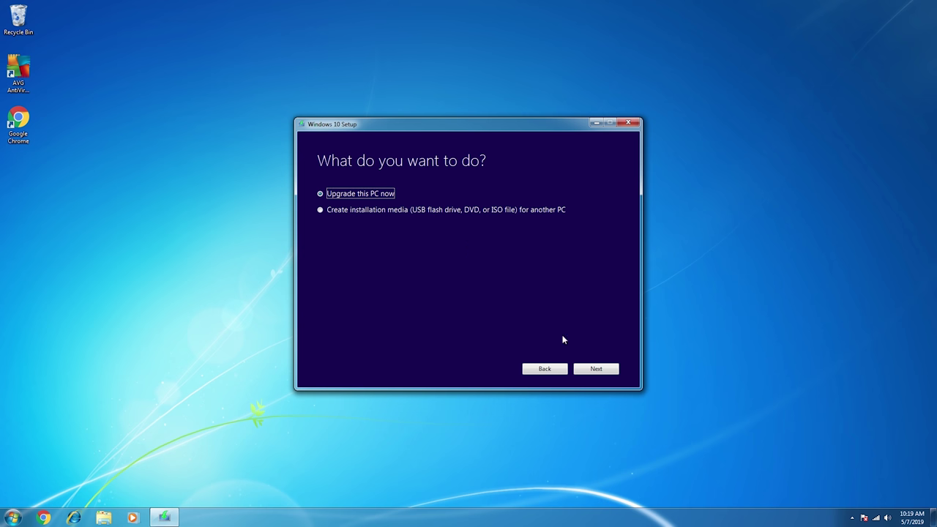
Step: Continue with 'Upgrade this PC now' so Windows 10 downloads and setup proceeds
click(591, 369)
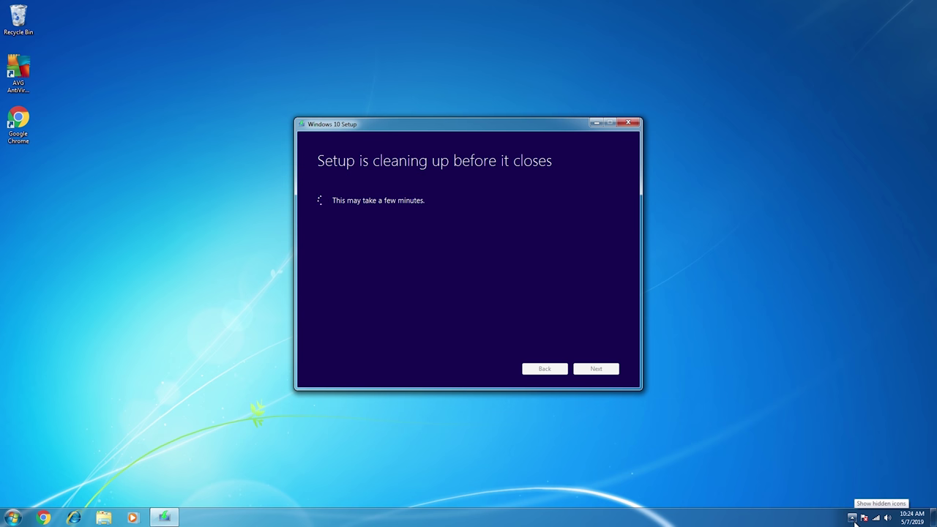
Step: Switch off AVG AntiVirus protection from the tray and confirm stopping its shields
click(853, 518)
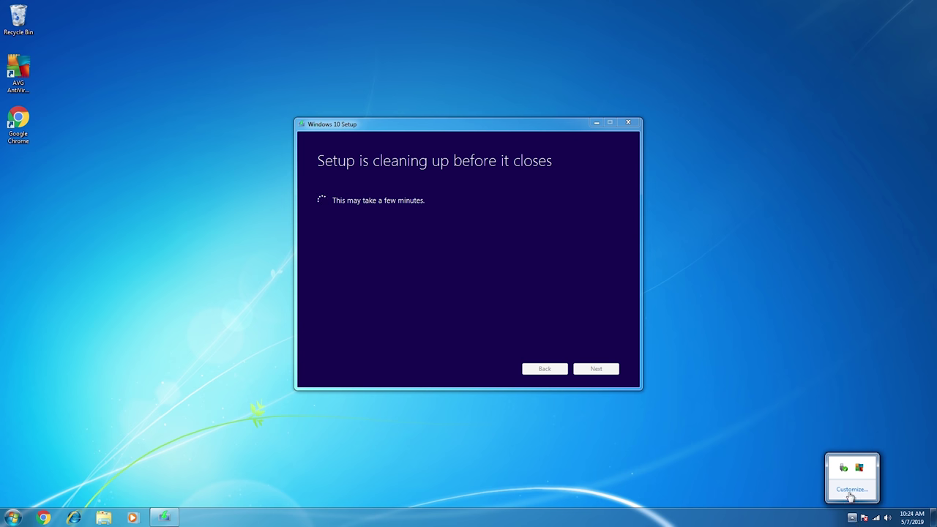
mouse_move(860, 473)
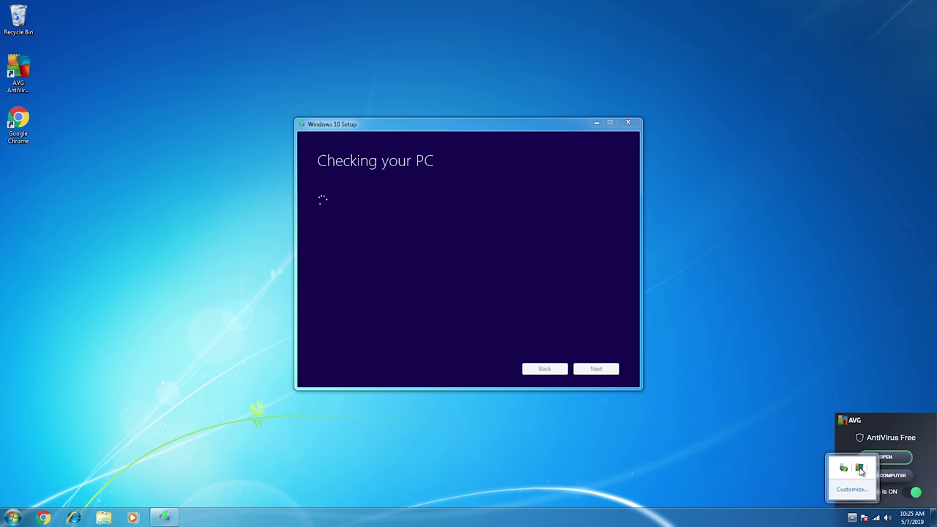
click(913, 494)
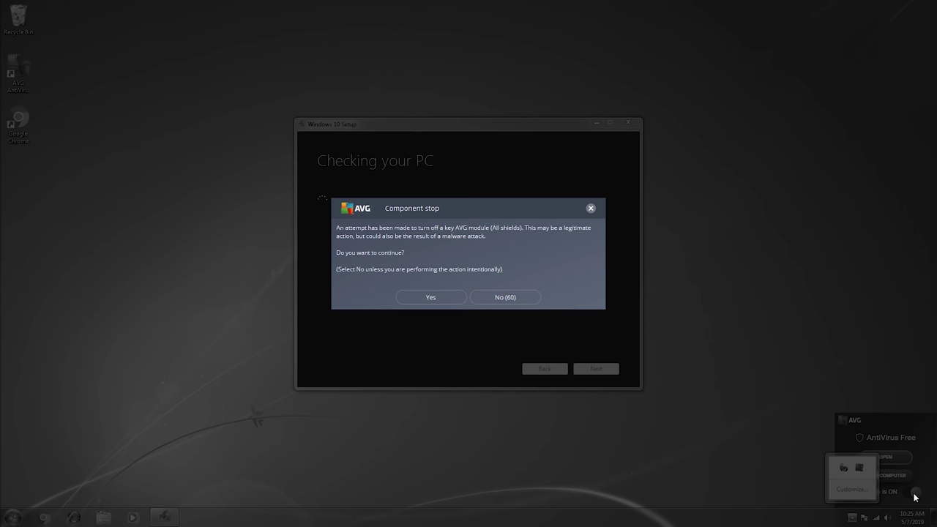
click(443, 299)
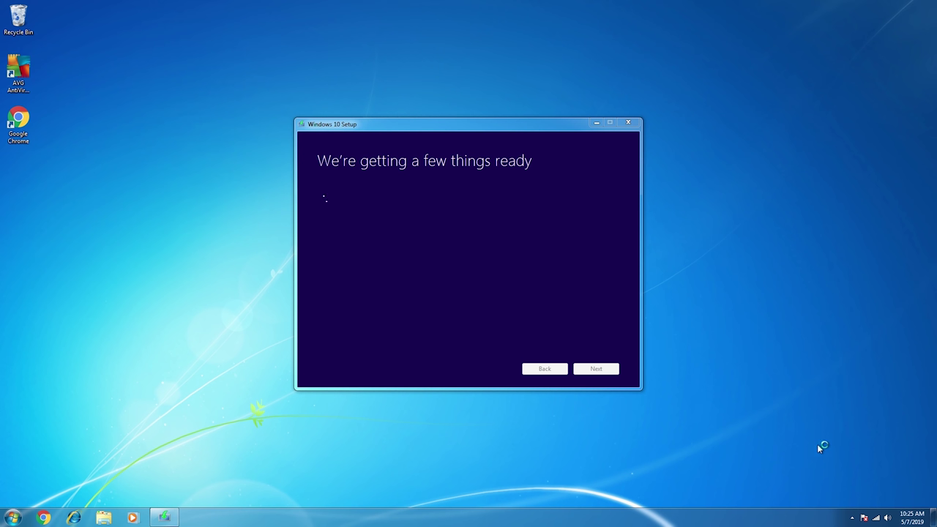
Step: Check the connected device's tray options, then dismiss the open popups
click(852, 518)
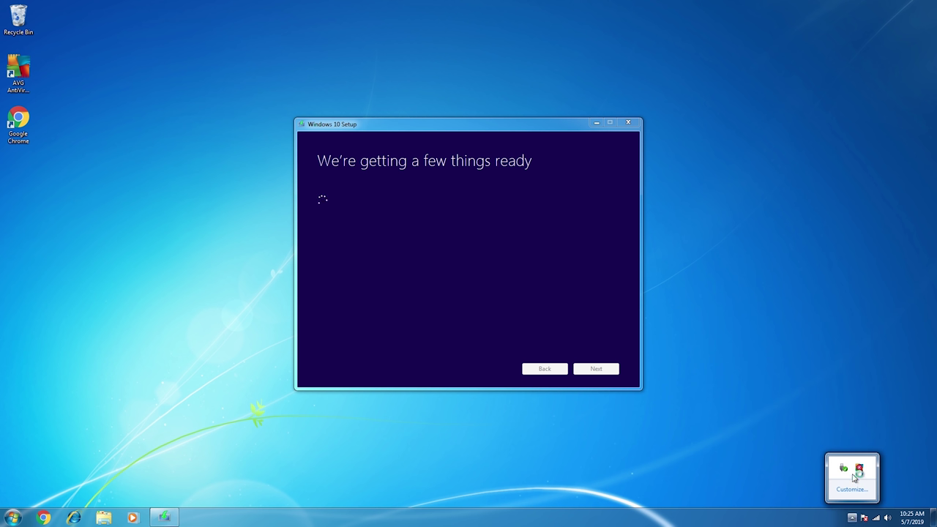
right_click(850, 472)
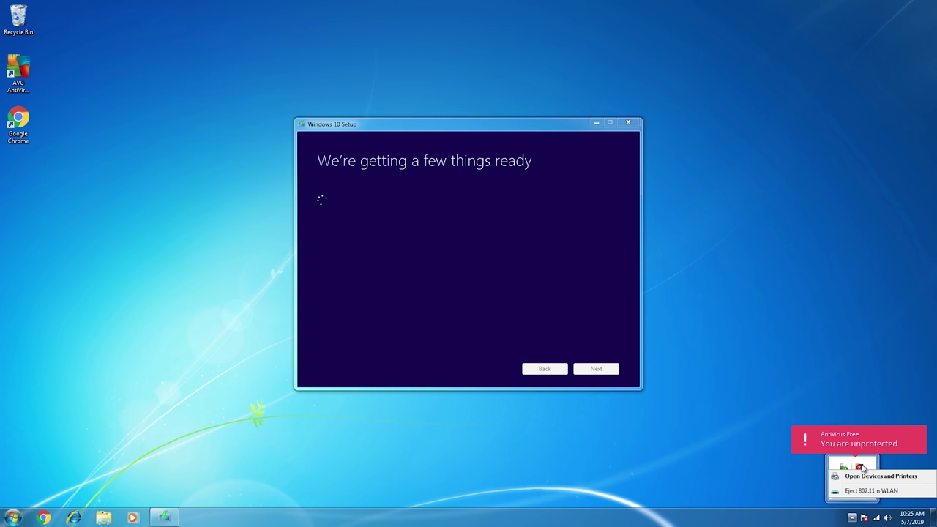
click(838, 413)
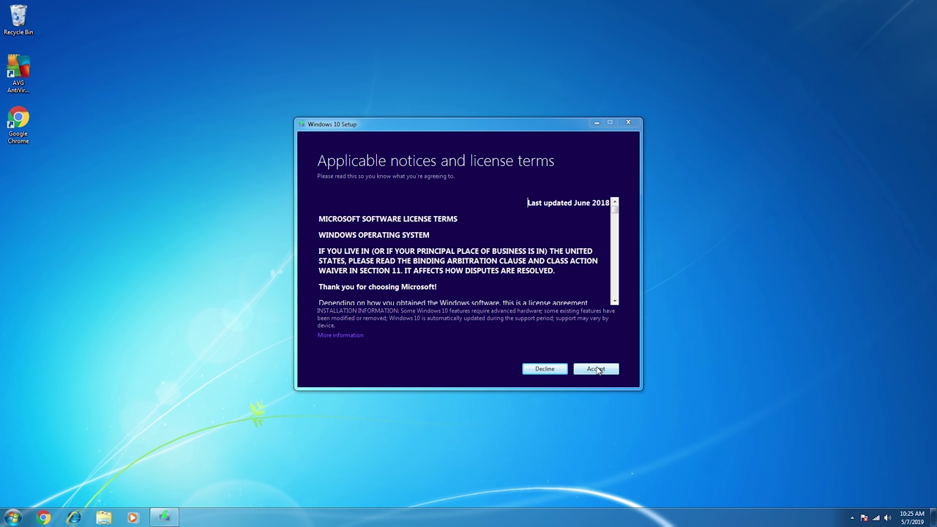
Step: Accept the Windows 10 licence terms and let the compatibility check run
click(597, 369)
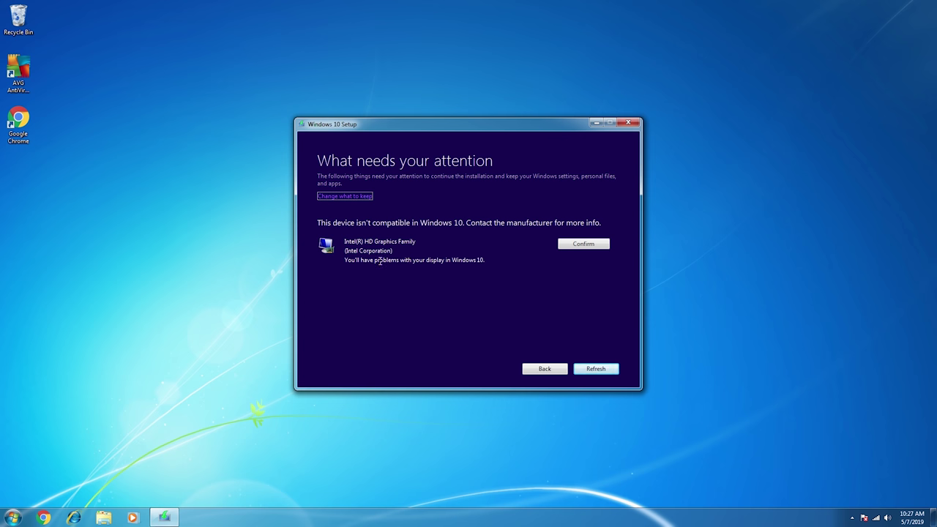
click(14, 518)
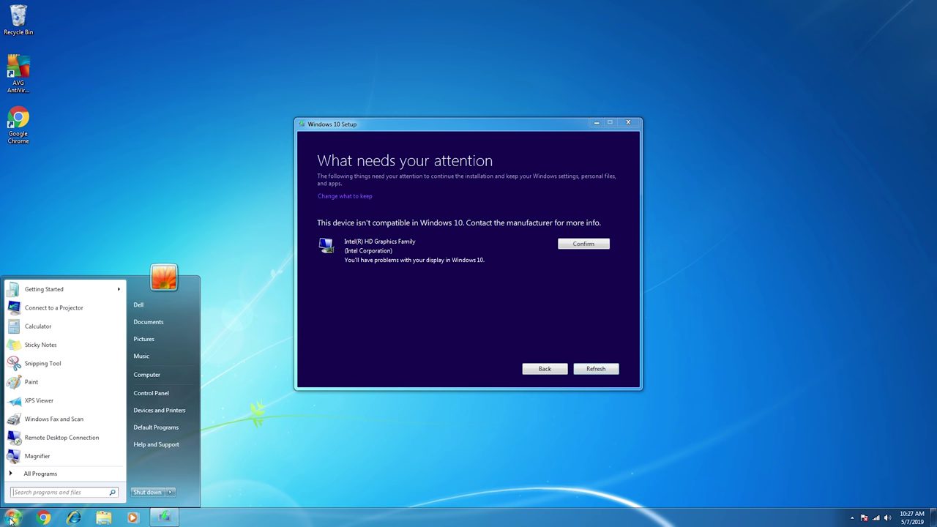
click(174, 394)
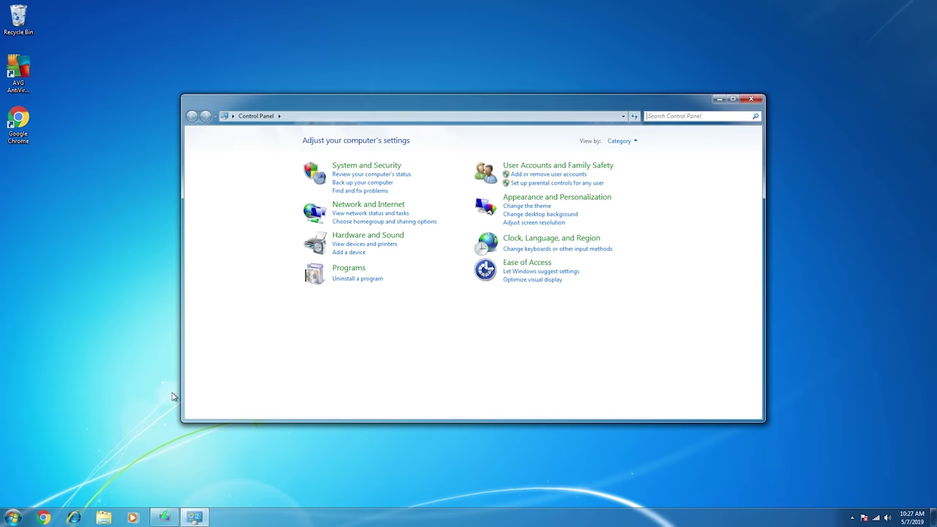
click(356, 279)
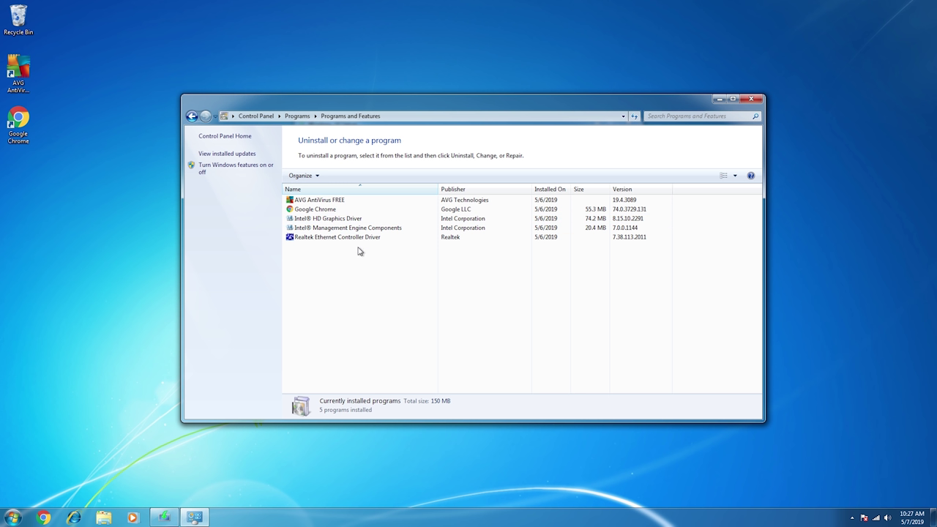
click(751, 98)
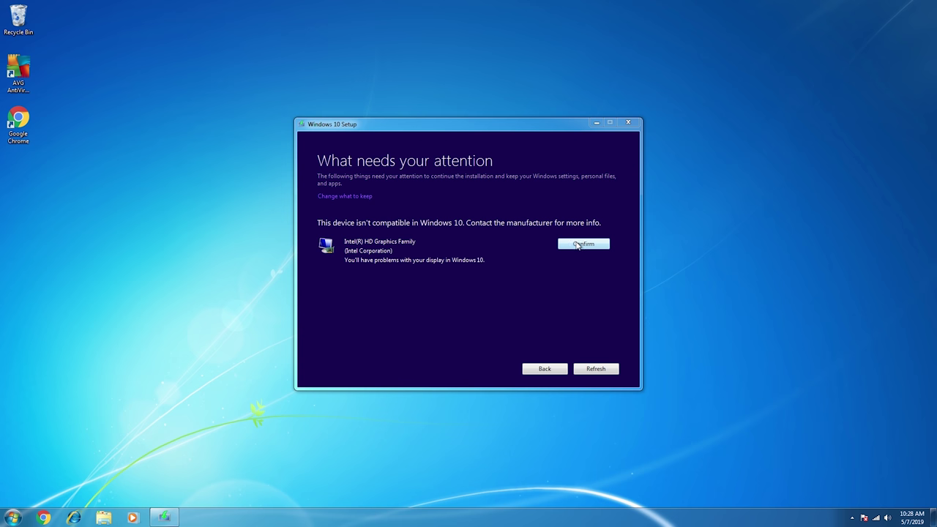
Step: Confirm the Intel HD Graphics warning and start installing Windows 10 Pro
click(576, 244)
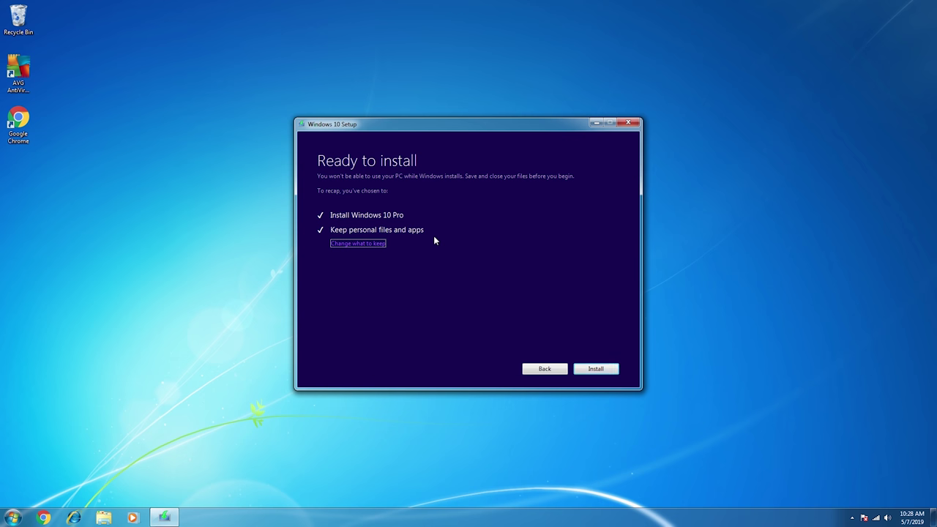
click(596, 369)
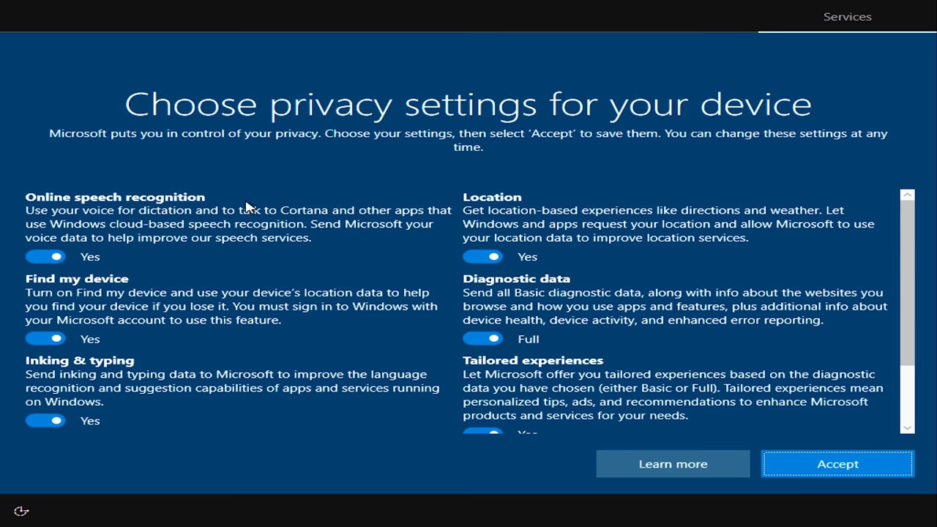
Step: Turn off speech, location, Find my device, inking, tailored experiences and advertising ID; diagnostics Basic
click(283, 220)
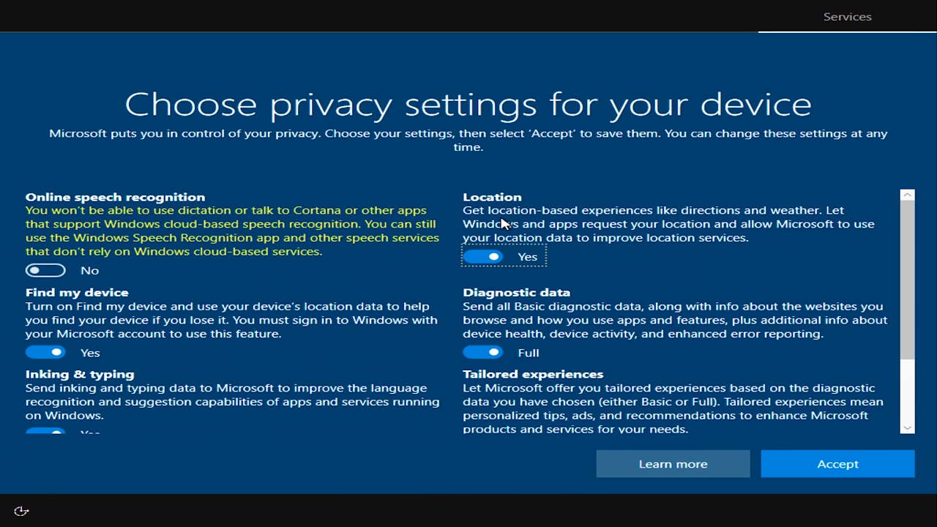
click(504, 224)
click(550, 323)
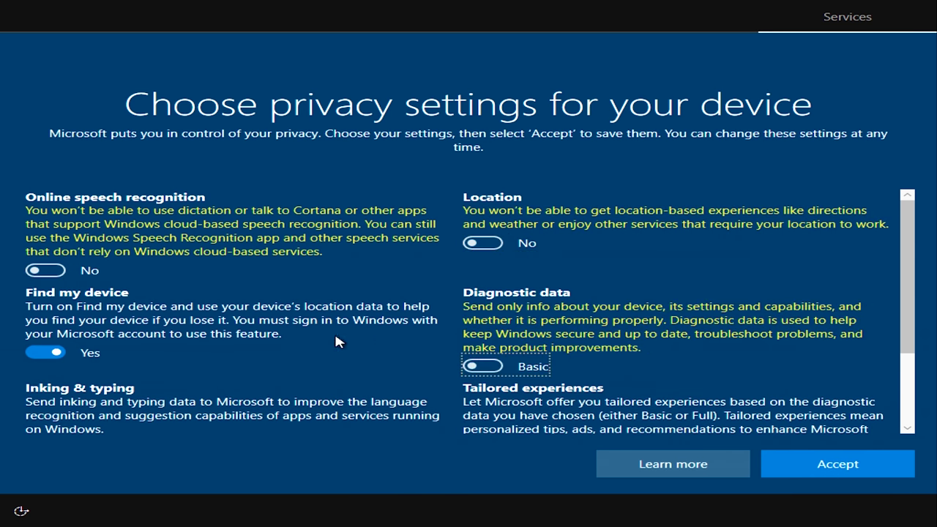
click(132, 336)
scroll(222, 326, down, 1)
scroll(223, 326, down, 3)
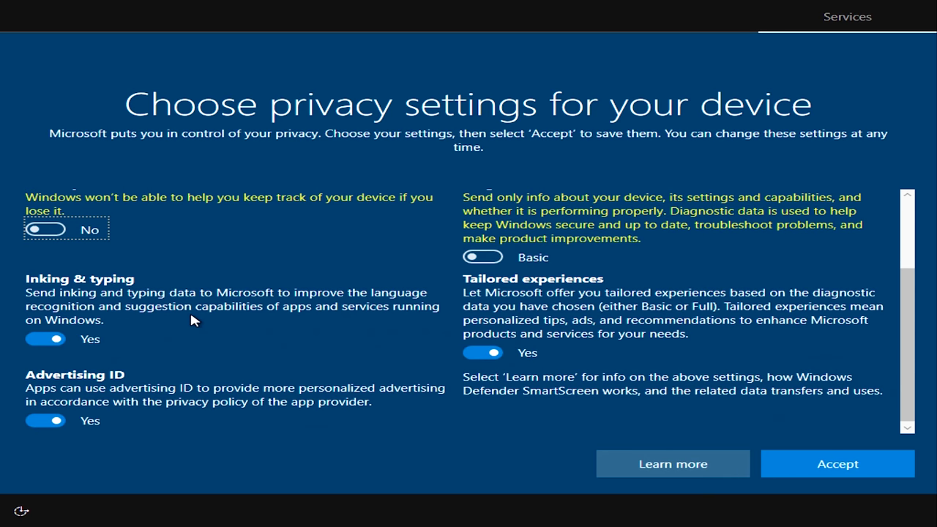
click(192, 316)
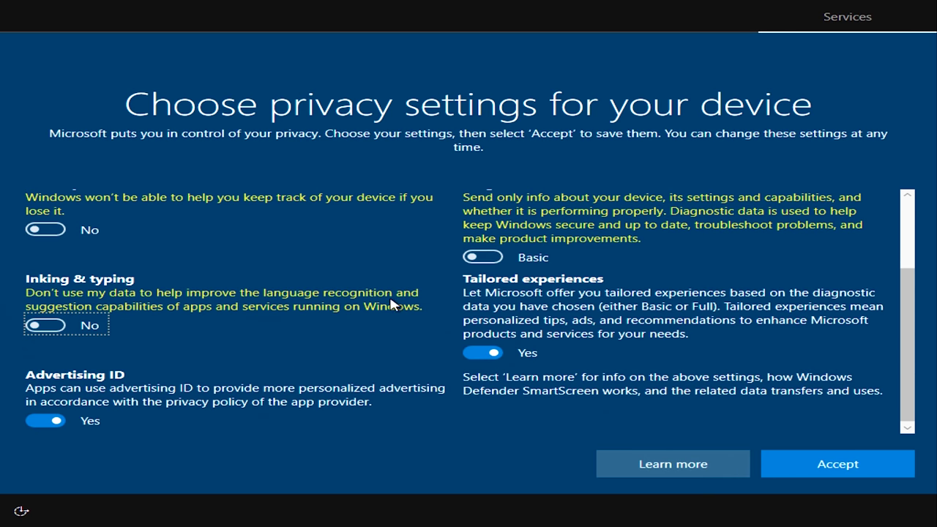
click(541, 297)
click(95, 402)
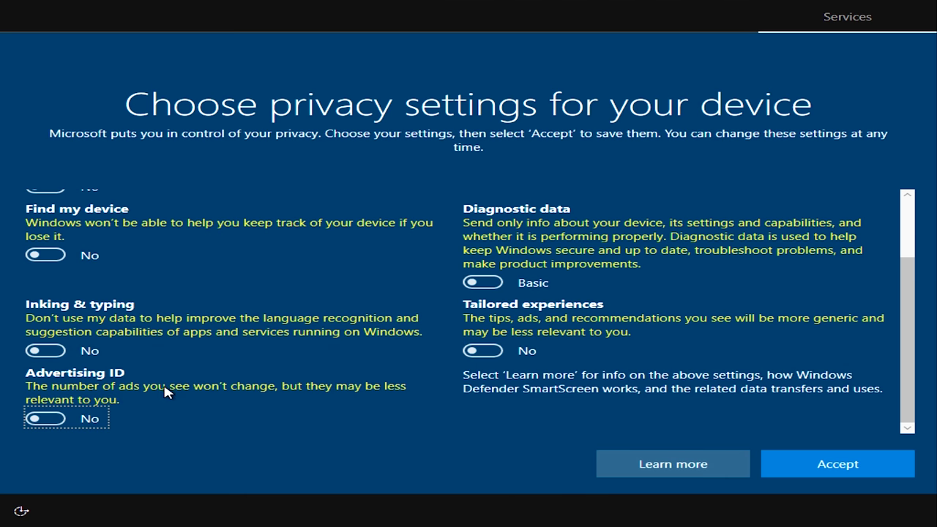
Step: Accept the privacy choices, close Edge's first welcome window and relaunch Edge from the taskbar
click(840, 468)
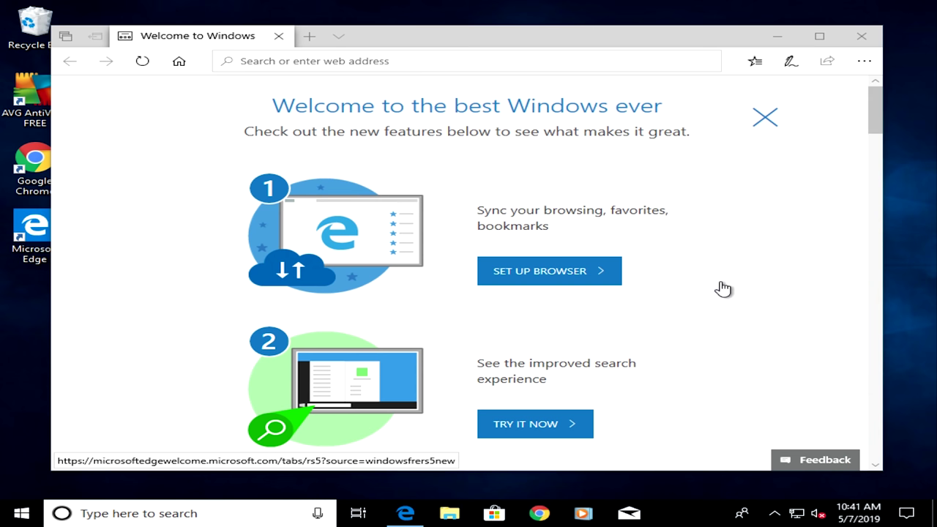
click(861, 41)
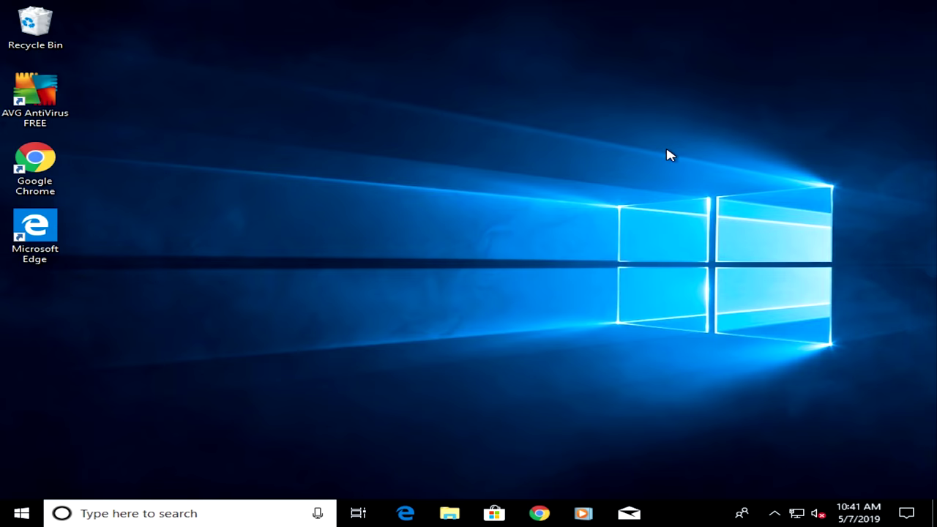
click(410, 514)
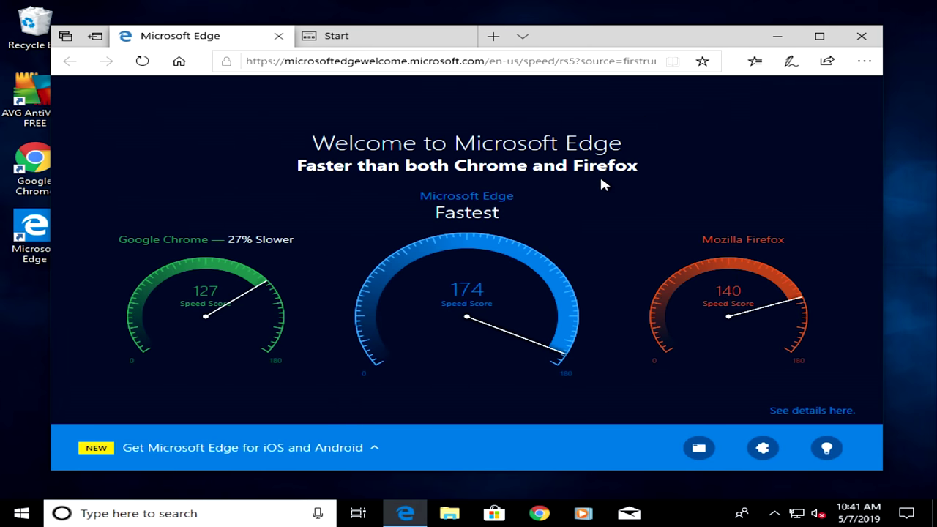
Step: Close Edge with all its tabs, then launch Internet Explorer by searching 'internet' in Start
click(878, 44)
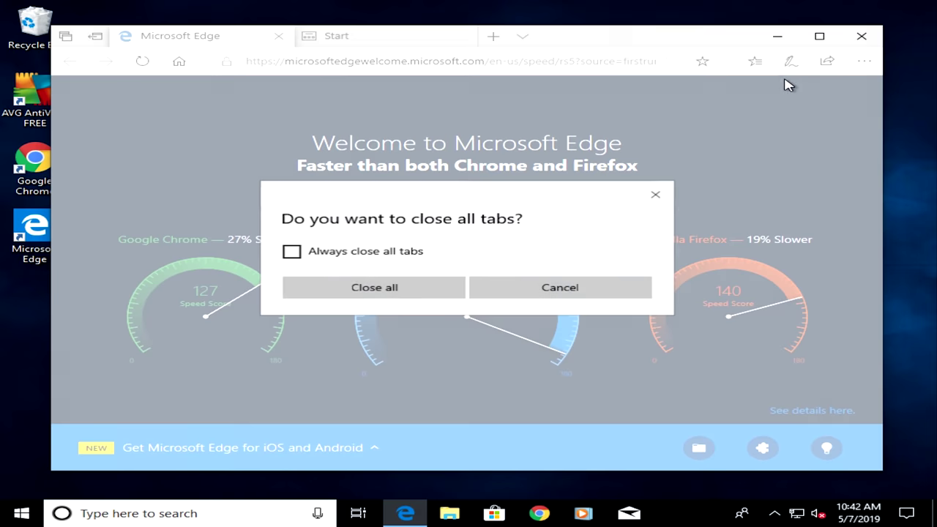
click(386, 293)
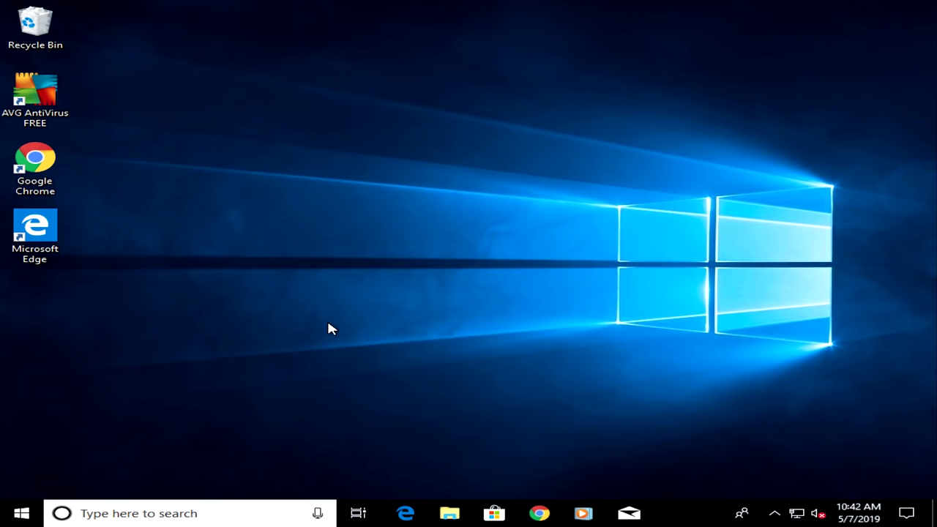
click(22, 514)
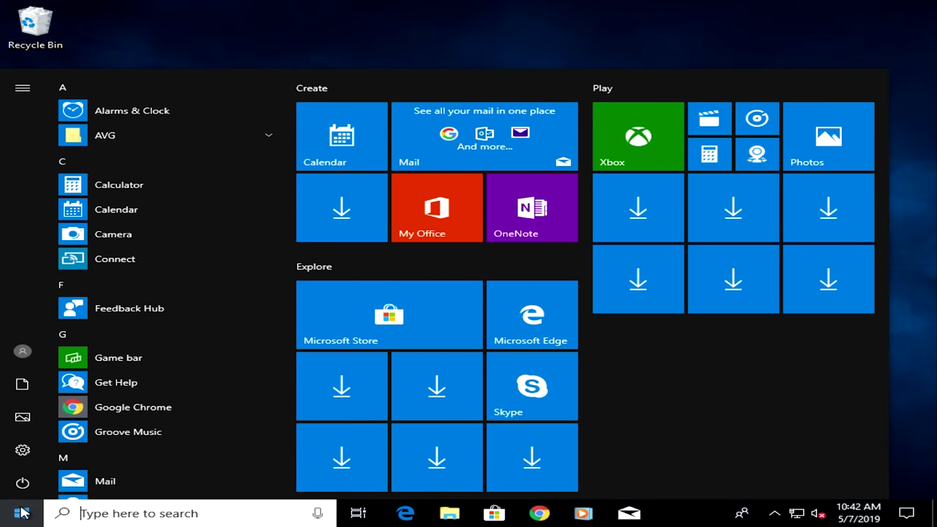
text(inter)
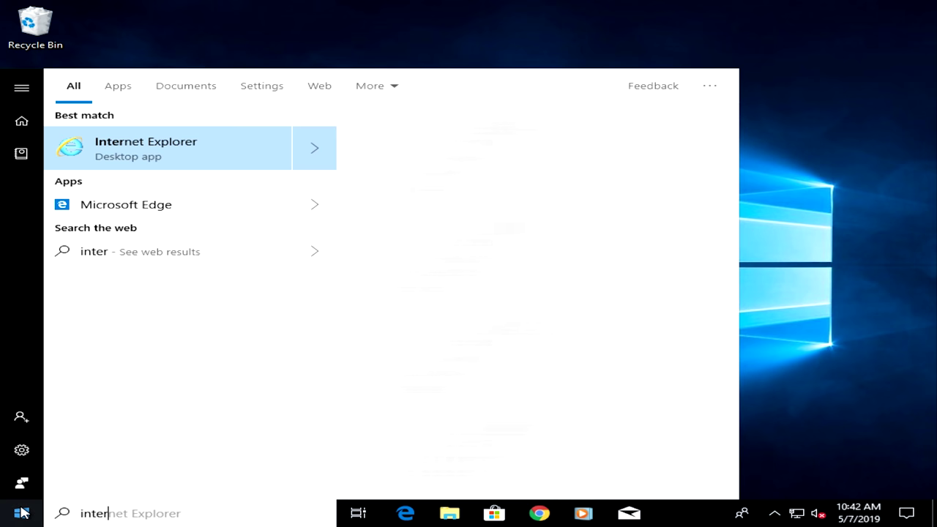
text(net)
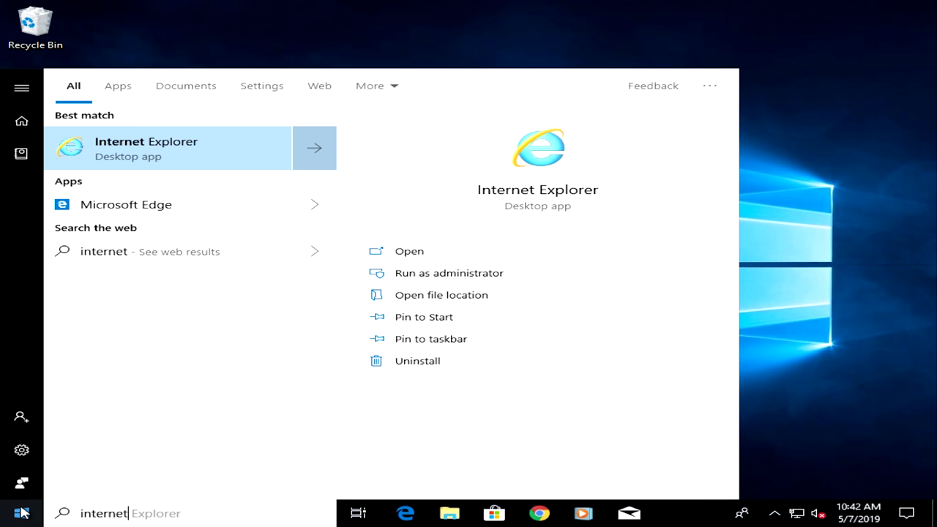
click(183, 156)
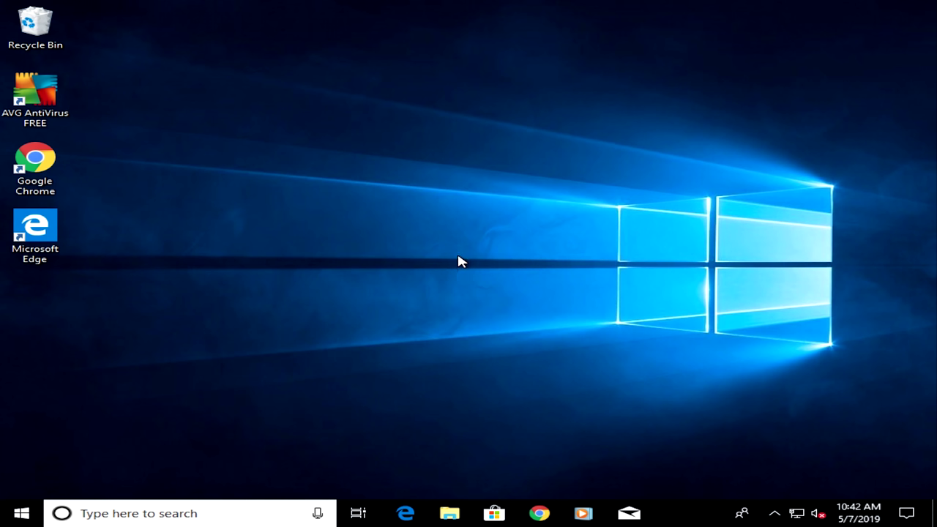
right_click(445, 218)
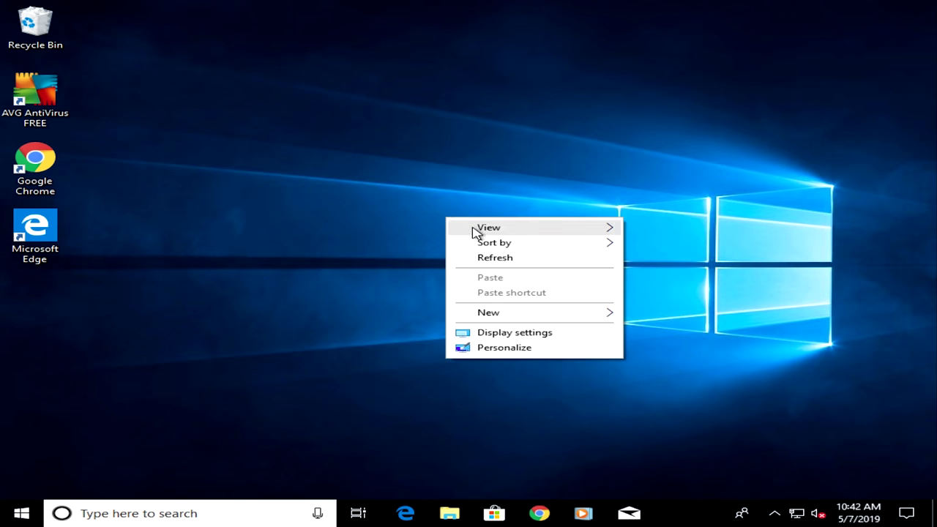
click(511, 334)
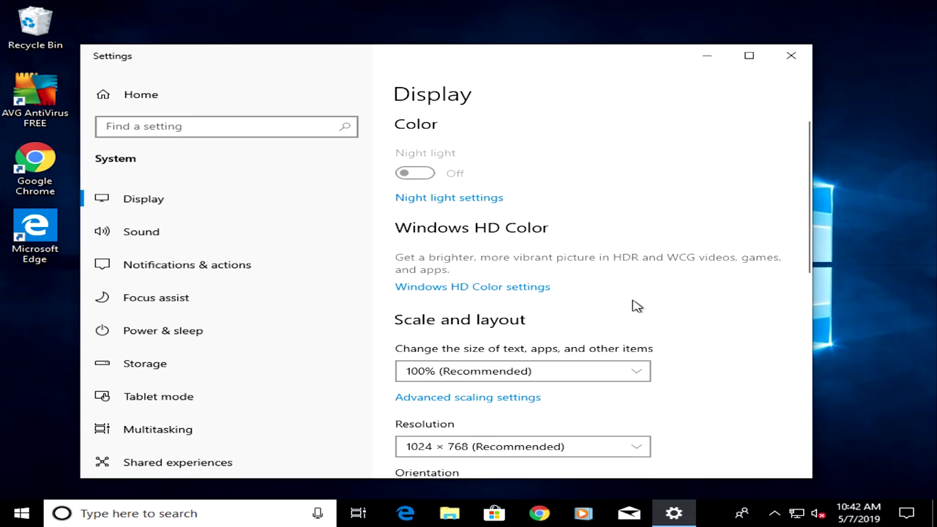
scroll(634, 305, down, 2)
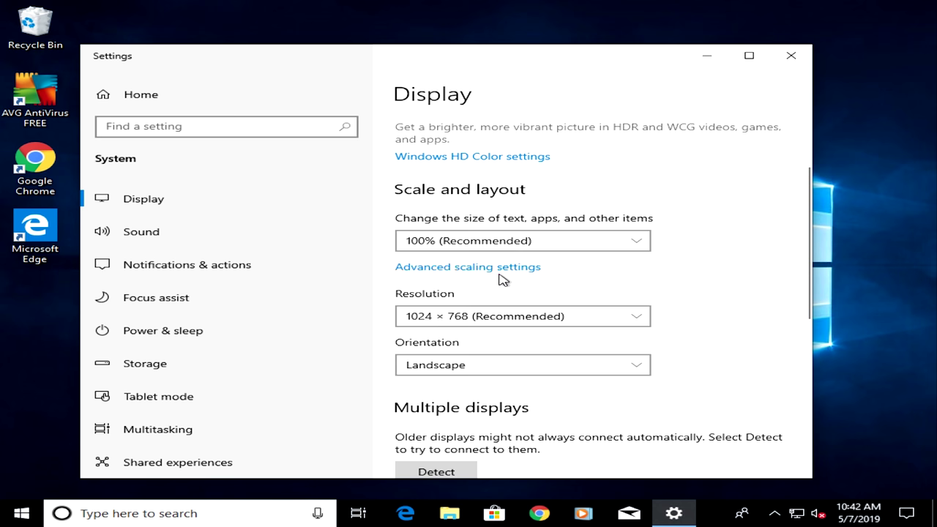
click(474, 318)
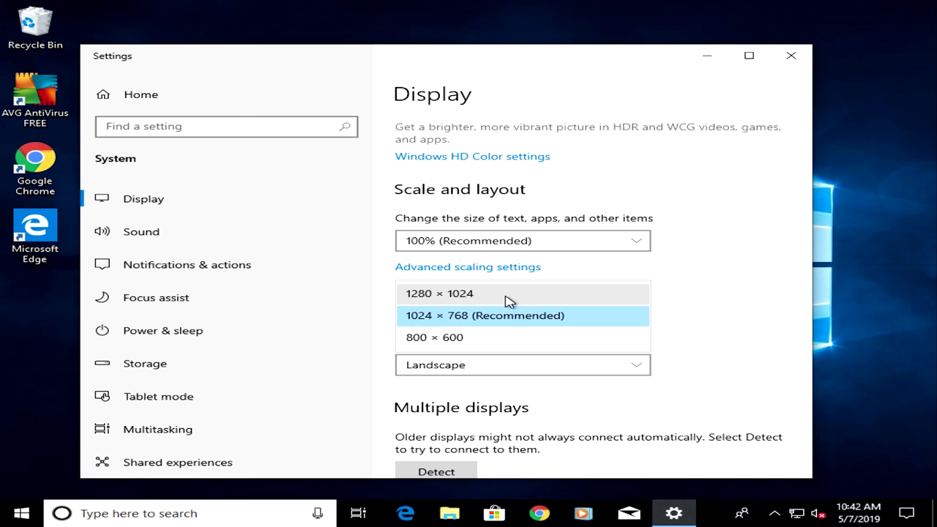
click(728, 303)
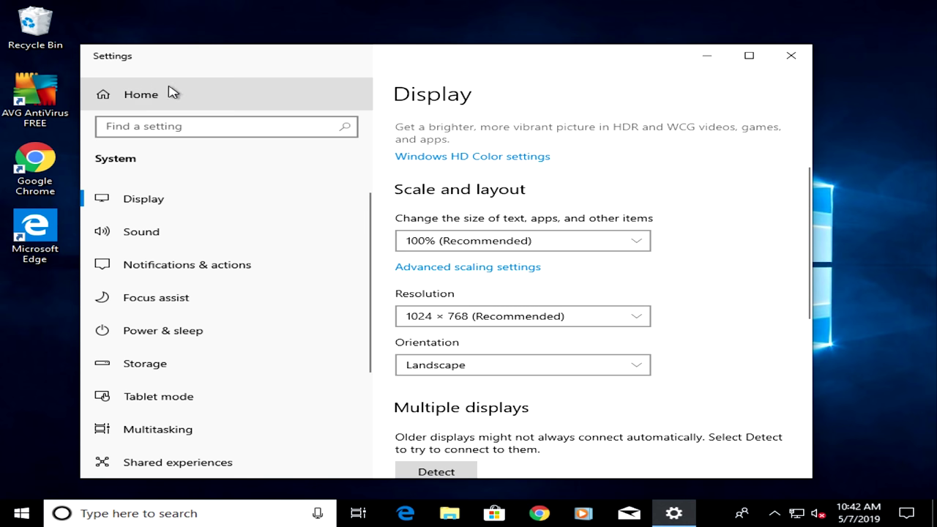
click(799, 66)
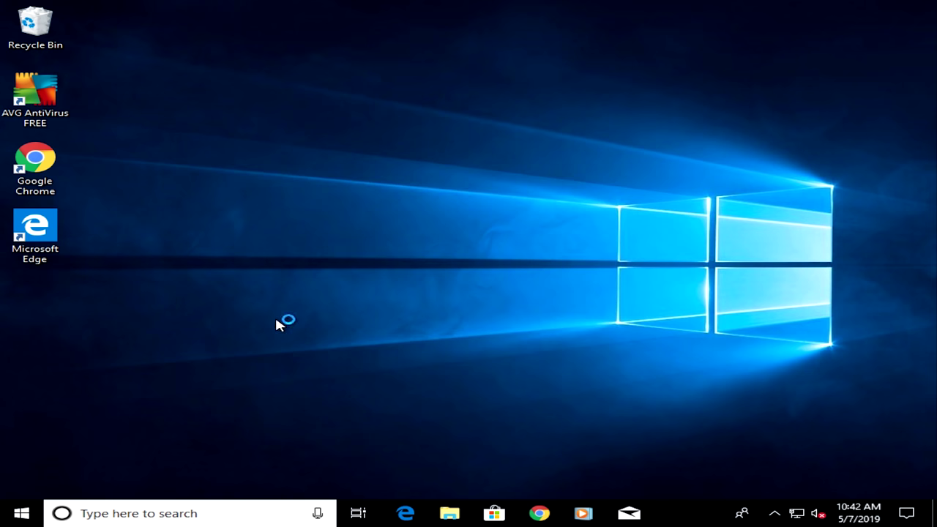
Step: Run Check for updates in Settings > Update & Security so pending updates, including 2019-04 cumulative, appear
click(22, 513)
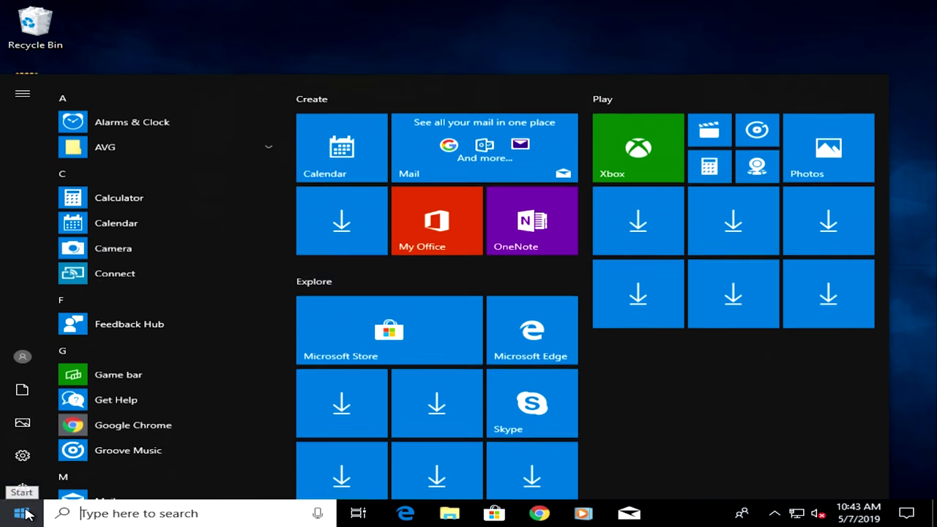
click(23, 451)
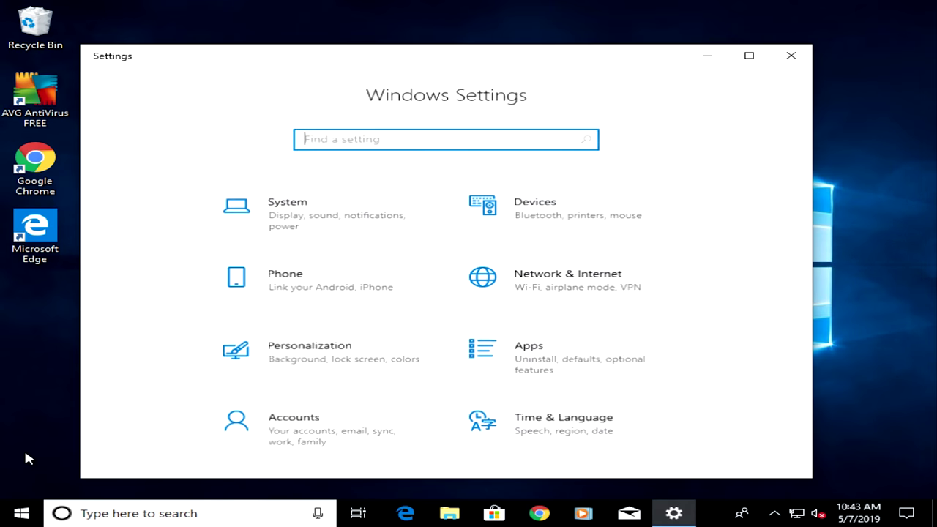
scroll(494, 387, down, 3)
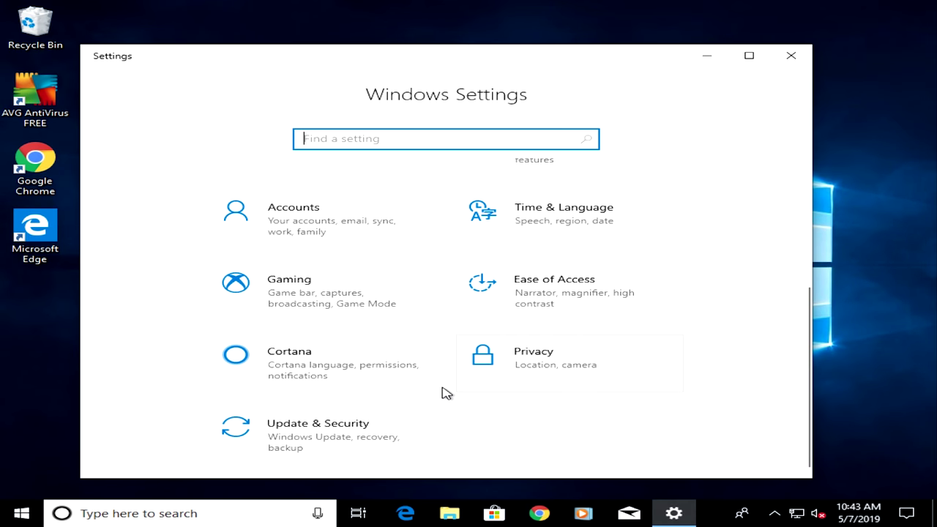
click(290, 432)
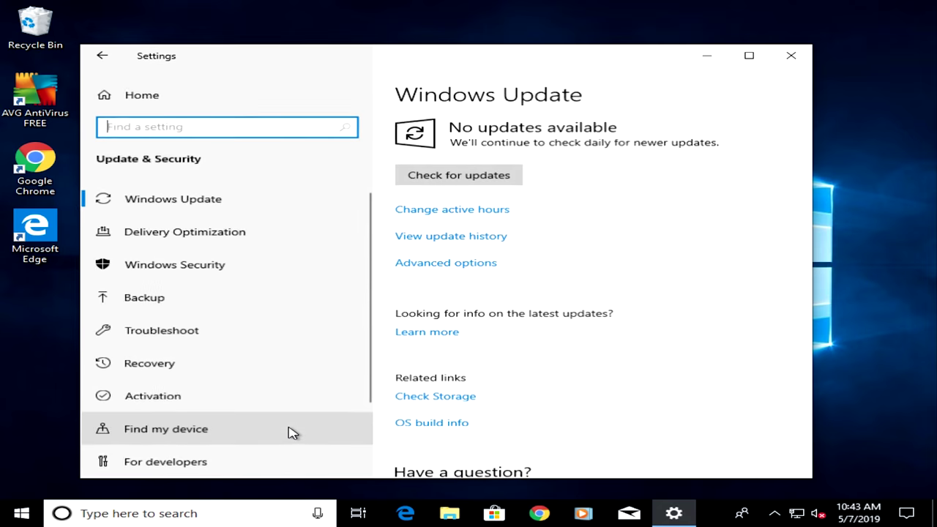
click(443, 176)
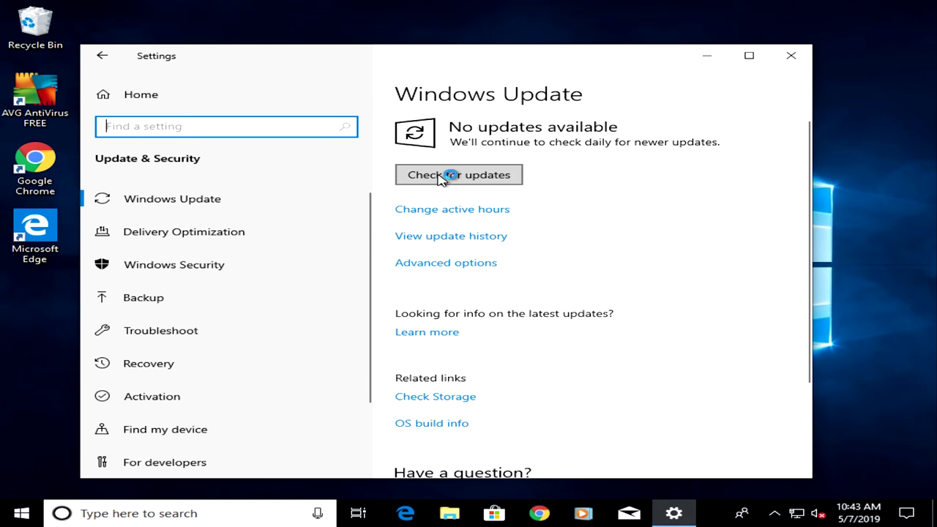
click(442, 176)
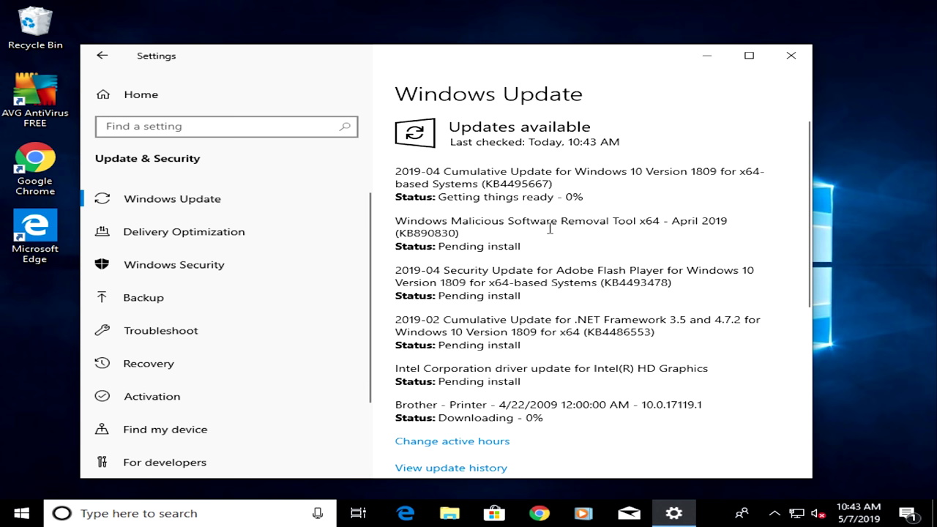
Step: Close Windows Update, verify the display resolution is 1920 × 1080 in Display settings, then open Start
click(788, 59)
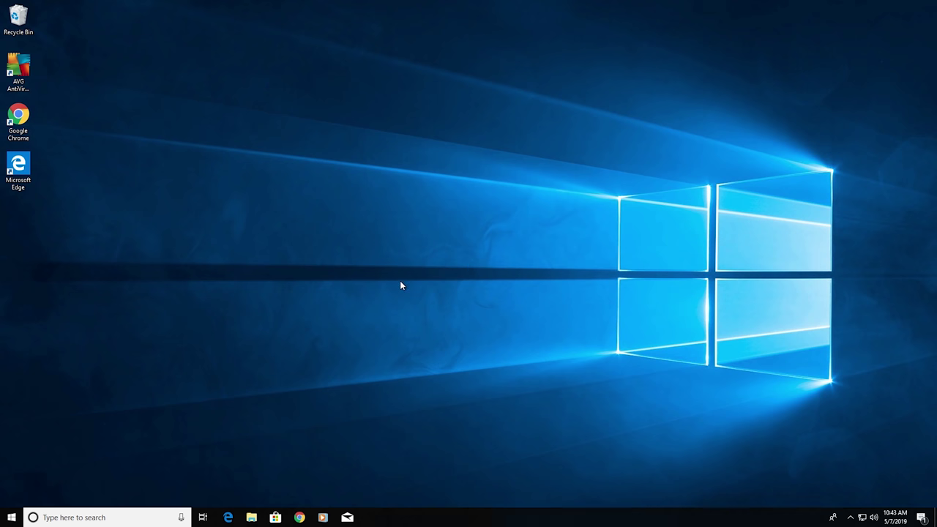
right_click(359, 288)
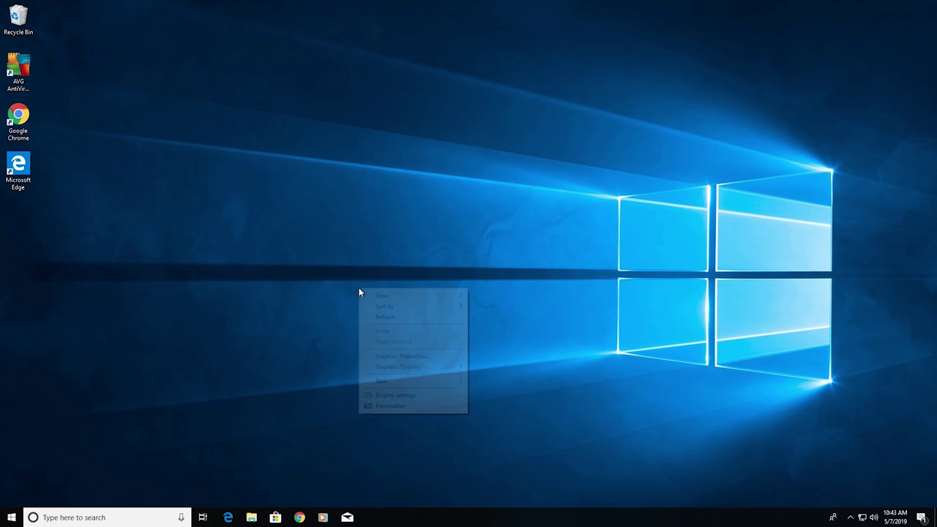
click(404, 395)
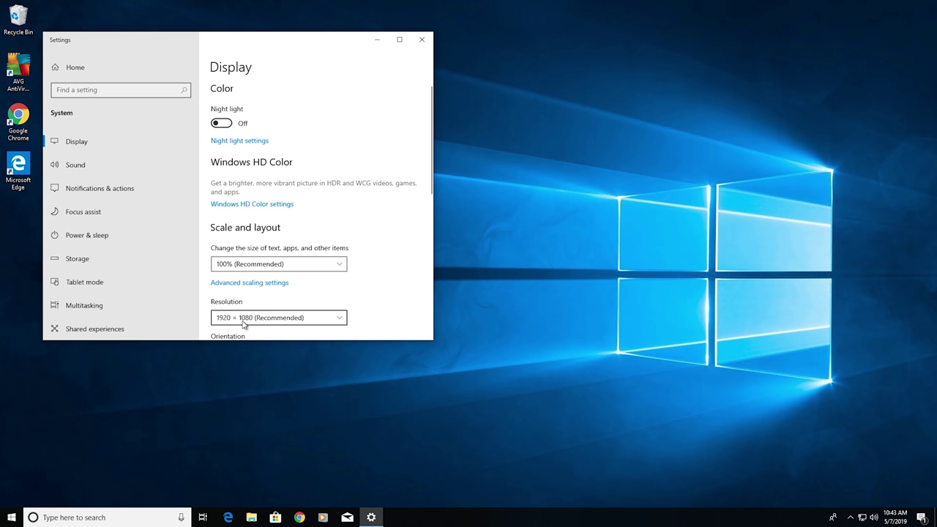
click(422, 39)
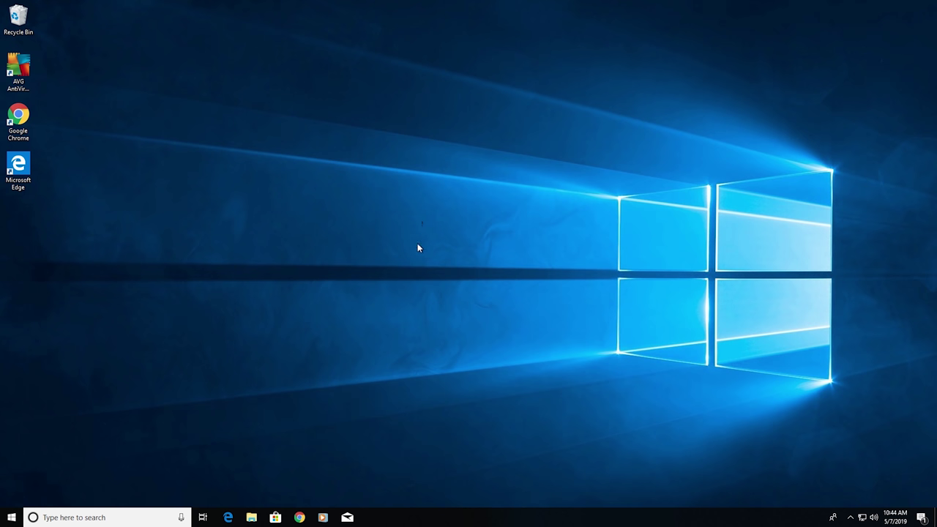
click(10, 519)
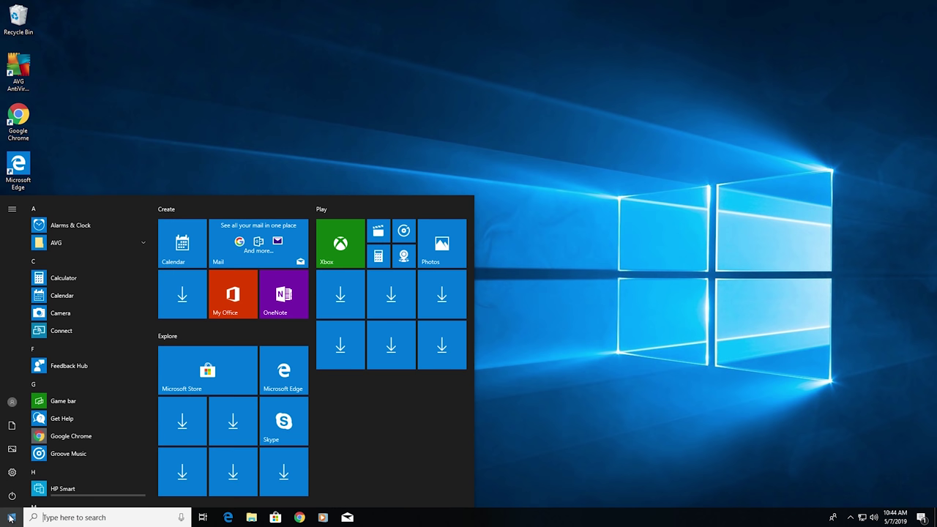
Step: Check System > About and Activation to confirm Windows 10 Pro has a digital license, then close Settings
click(531, 455)
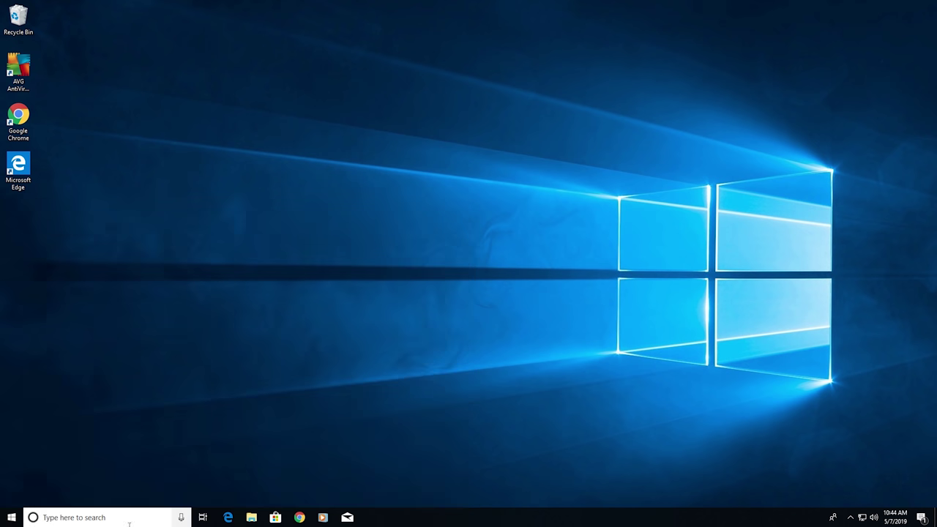
right_click(12, 518)
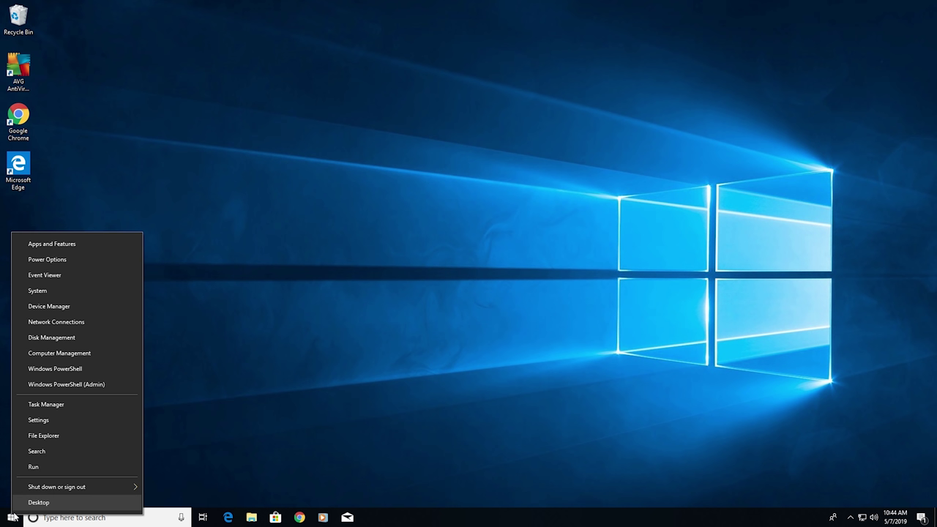
click(66, 291)
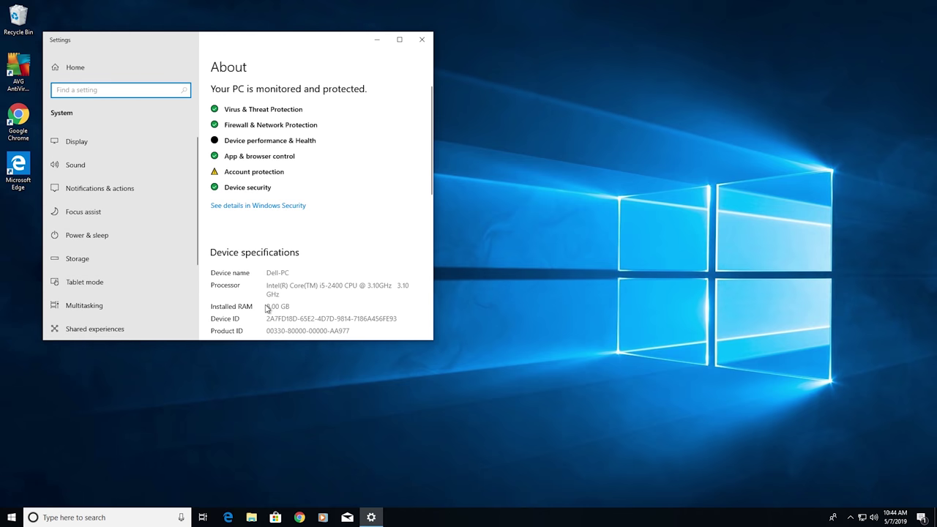
click(312, 287)
scroll(311, 283, down, 1)
scroll(312, 284, down, 4)
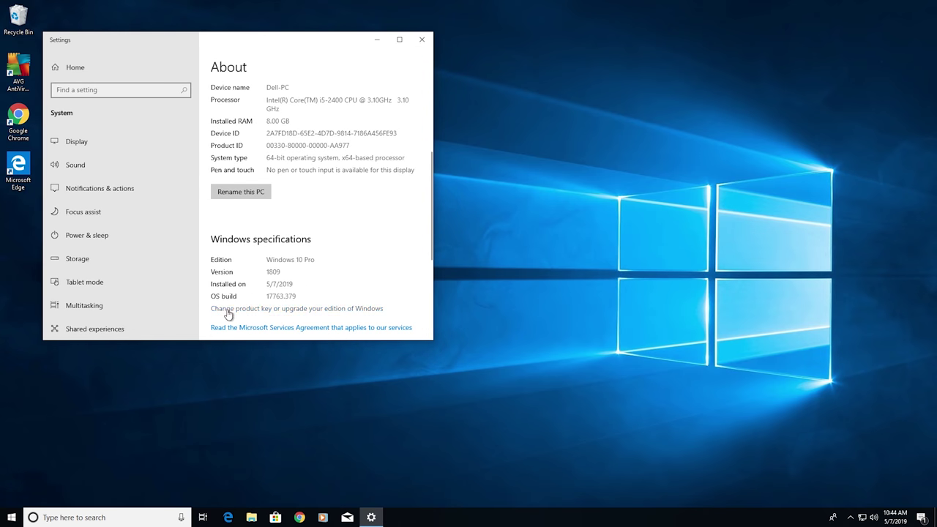
click(262, 309)
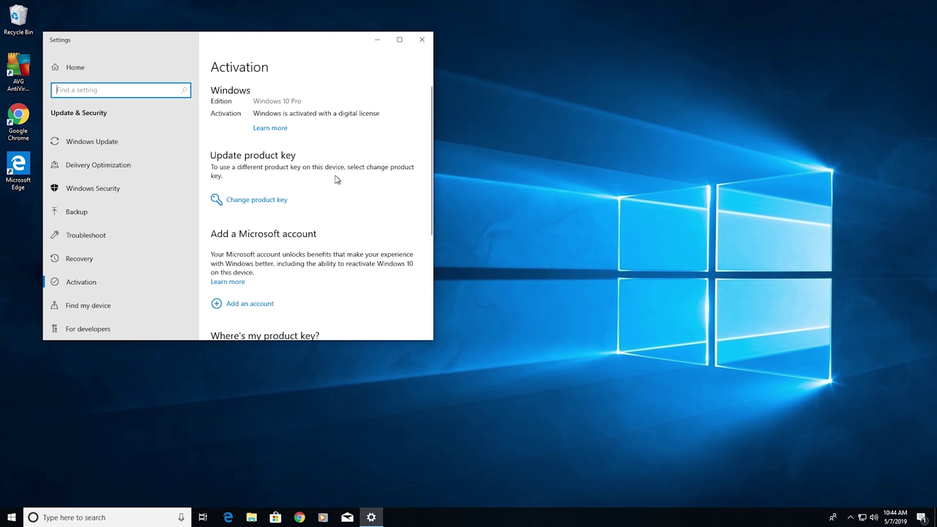
click(422, 39)
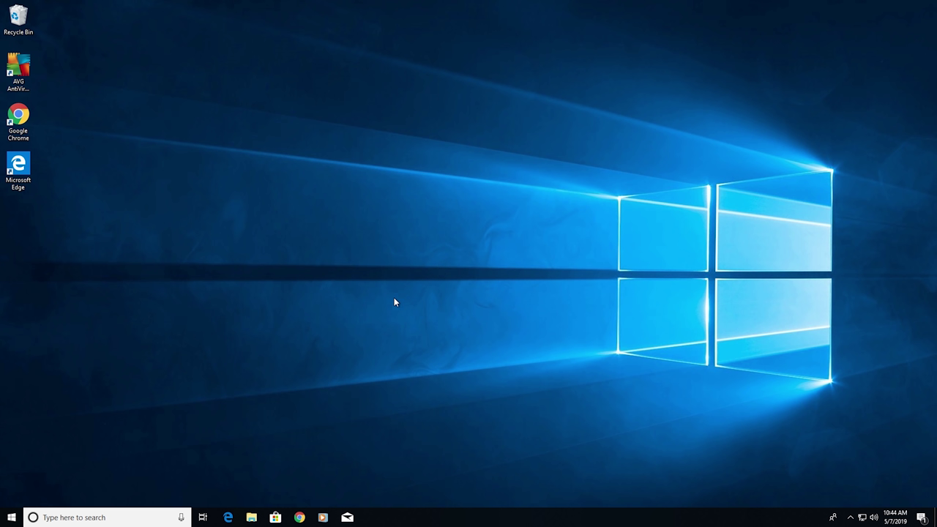
Step: Scroll the Start app list to Microsoft Solitaire Collection and choose Uninstall from its context menu
click(11, 519)
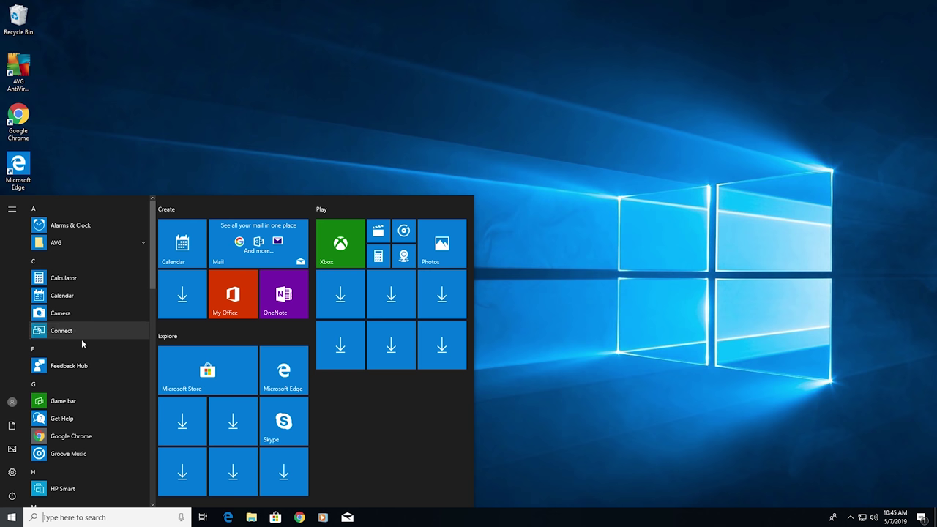
drag(155, 254, 162, 300)
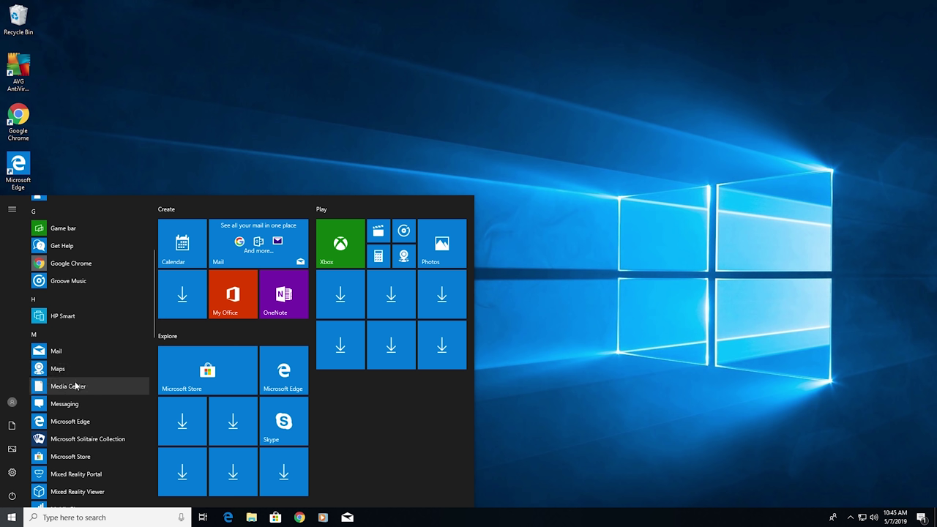
right_click(82, 442)
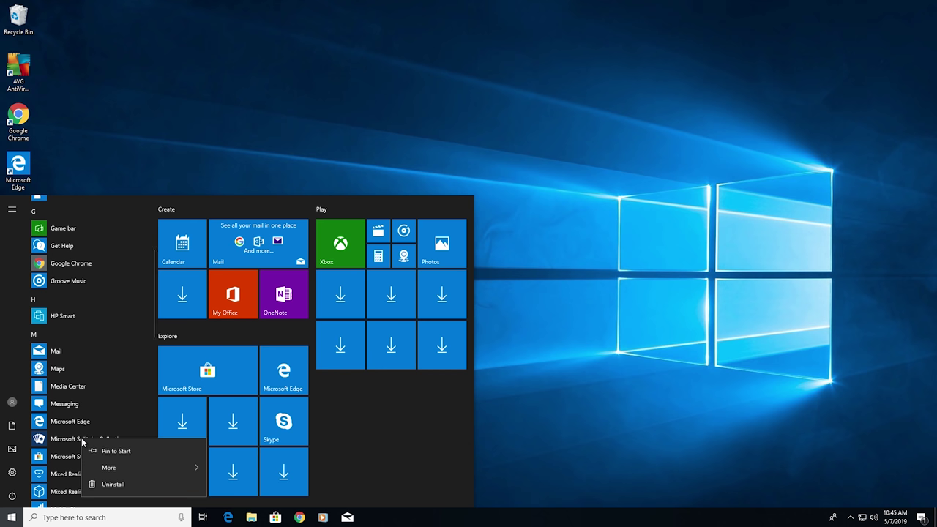
click(110, 485)
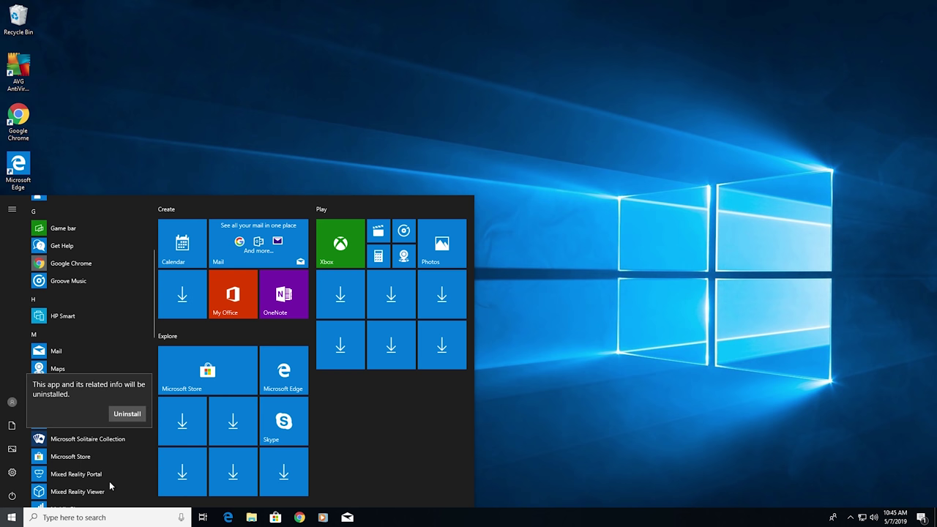
Step: Confirm the Solitaire Collection uninstall and unpin the six placeholder download tiles in the Play group
click(128, 414)
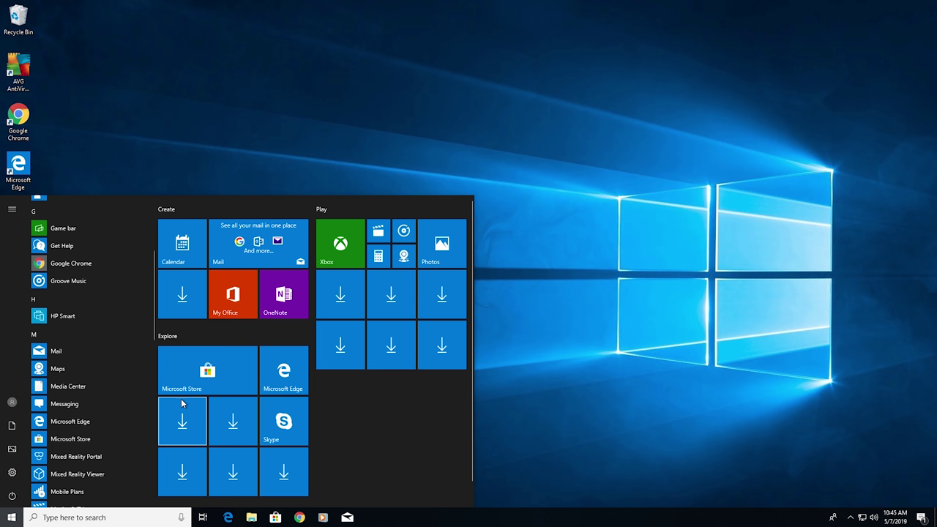
right_click(343, 293)
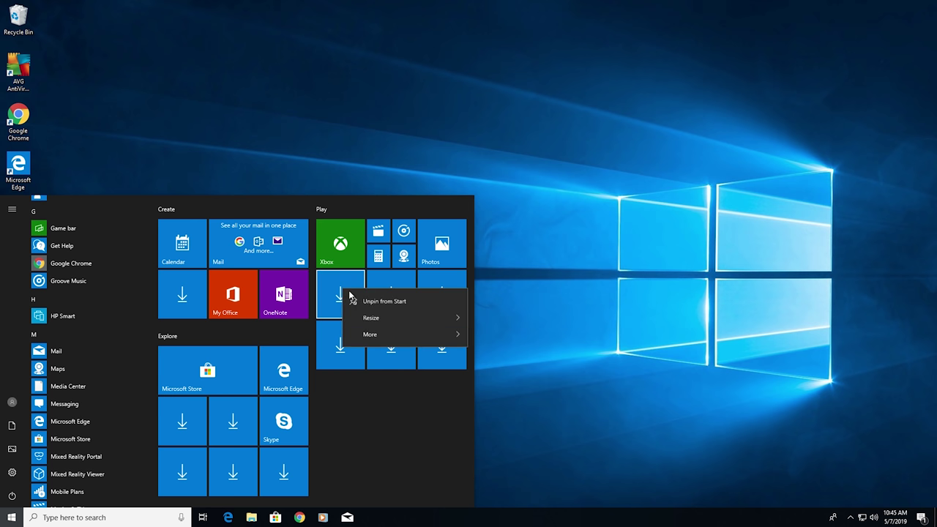
click(365, 303)
right_click(385, 294)
click(405, 303)
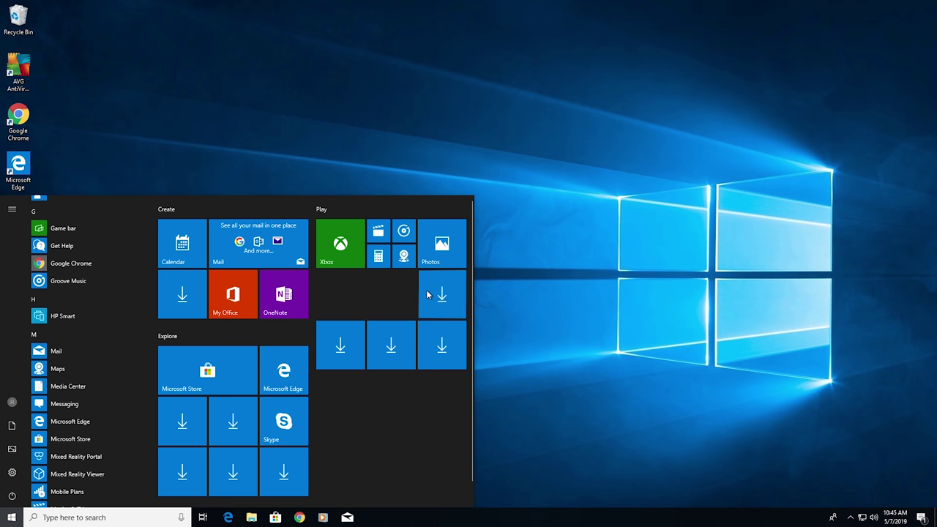
right_click(429, 293)
click(447, 304)
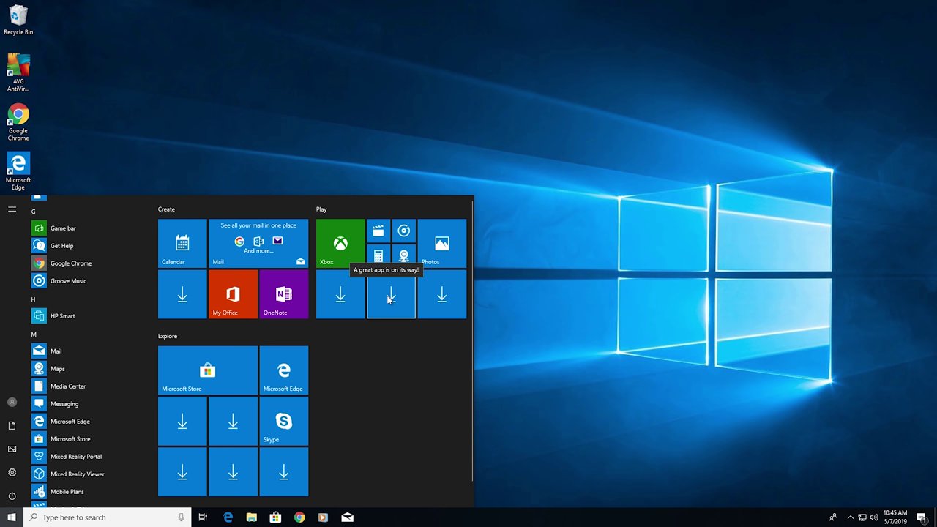
right_click(392, 298)
click(407, 309)
right_click(432, 297)
click(438, 304)
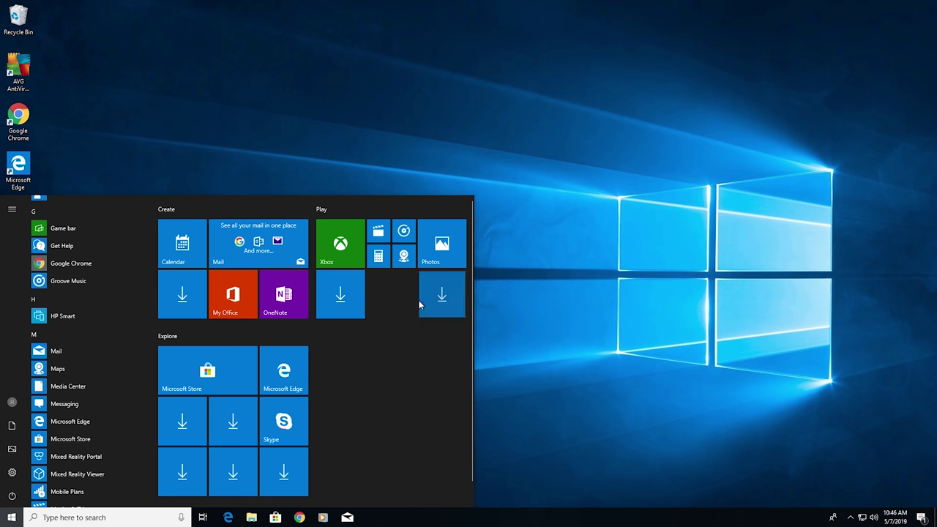
right_click(356, 291)
click(370, 300)
Step: Uninstall Skype from its Start tile and confirm
right_click(275, 416)
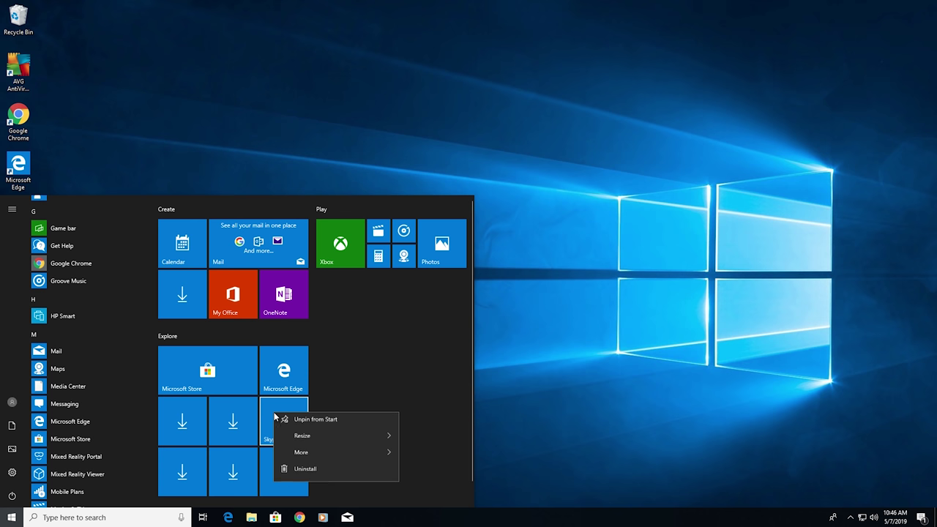
click(300, 471)
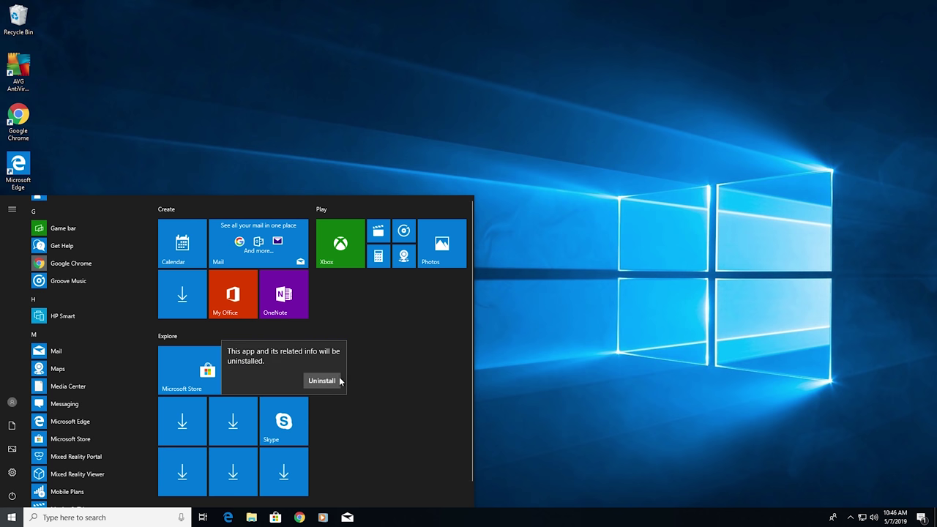
click(336, 380)
Step: Unpin the five Explore placeholder tiles from Start
right_click(242, 415)
click(279, 424)
right_click(196, 416)
click(213, 427)
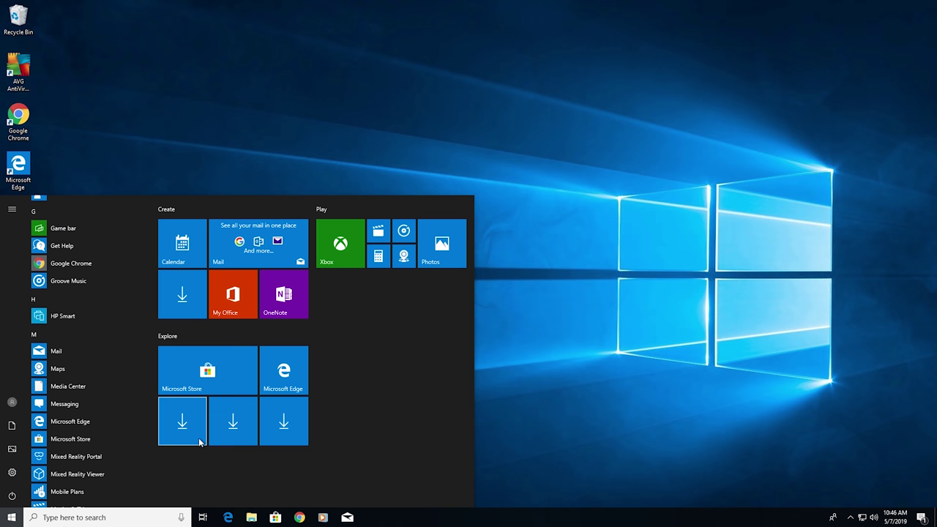
right_click(200, 441)
click(211, 445)
right_click(223, 421)
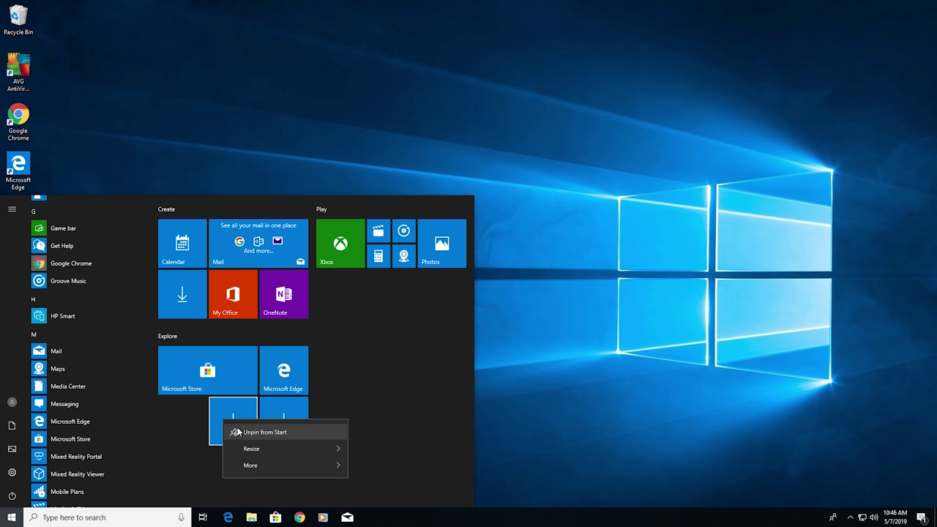
click(237, 432)
right_click(266, 417)
click(279, 427)
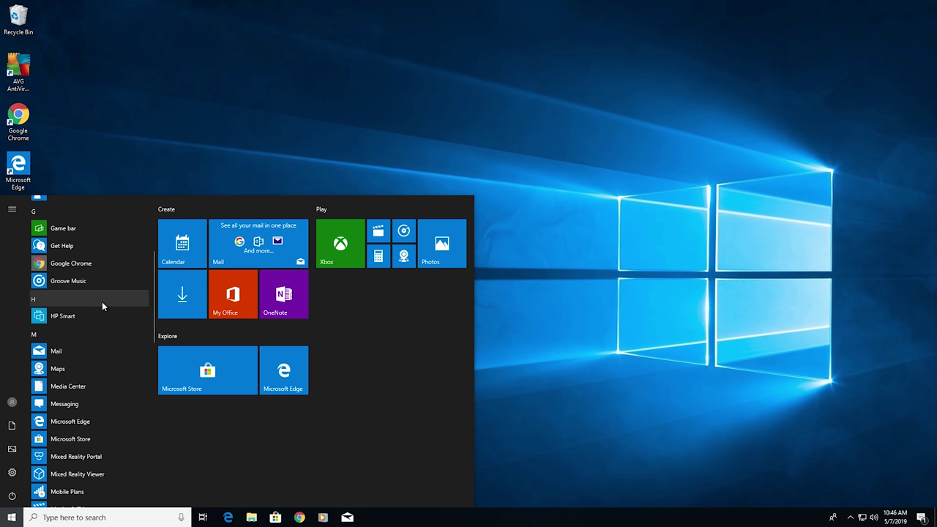
Step: Uninstall OneNote and unpin the last remaining download tile from Start
right_click(293, 296)
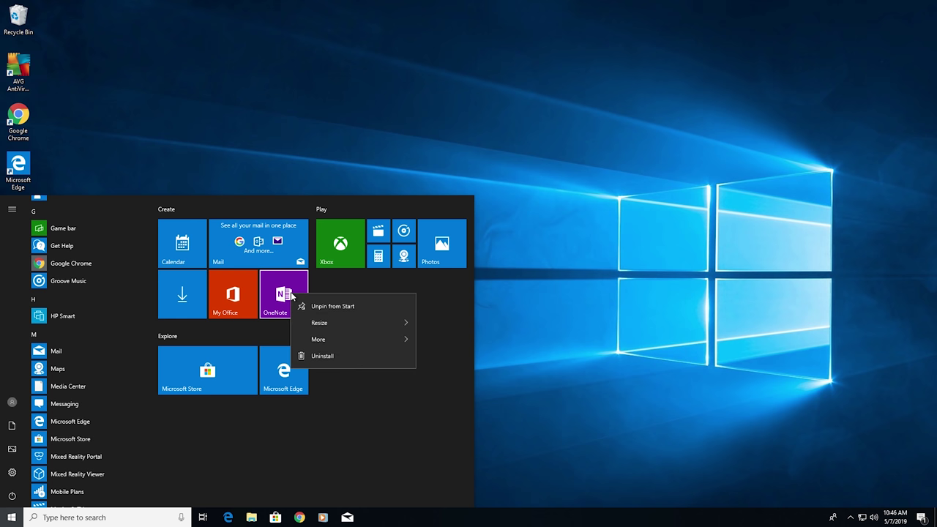
click(325, 356)
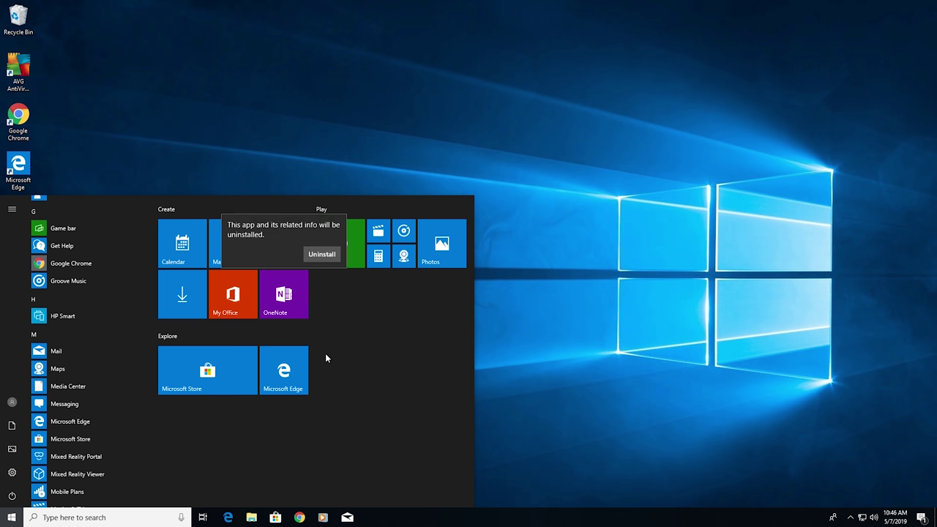
click(320, 255)
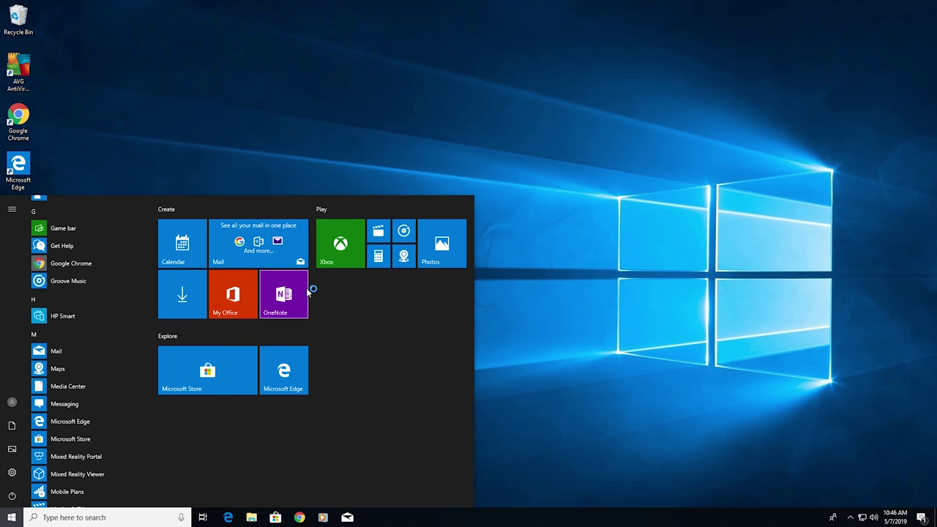
right_click(182, 303)
click(214, 309)
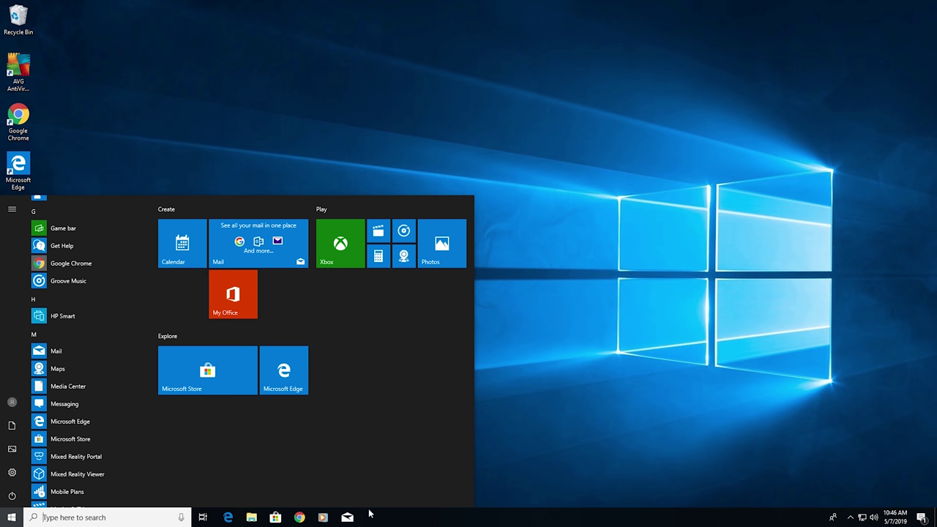
Step: Reveal the hidden tray icons to check AVG's protection status, then return to the desktop
click(852, 517)
mouse_move(861, 480)
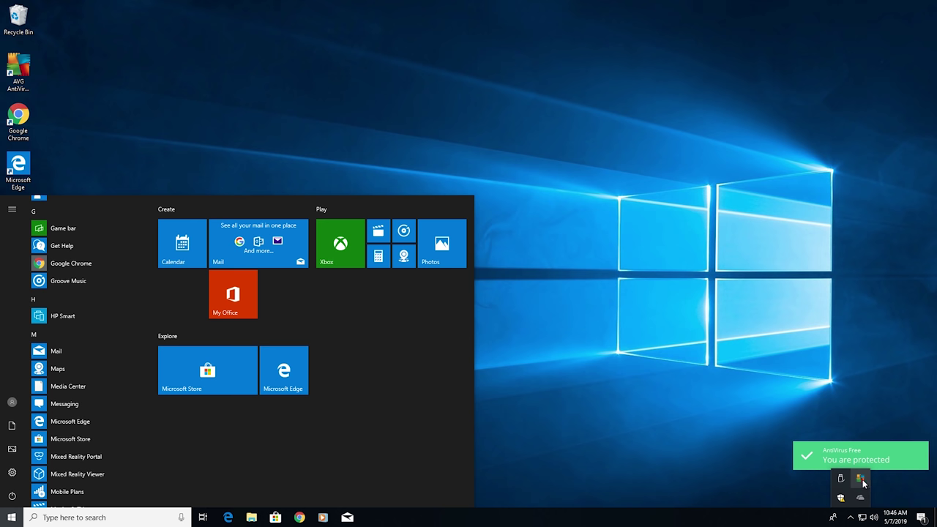
click(616, 471)
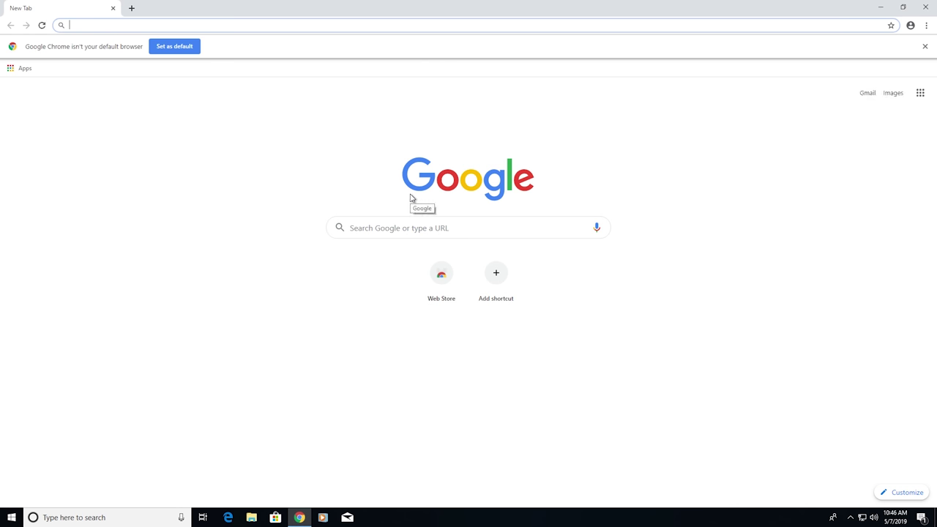
Step: Load ninite.com and tick 7-Zip, VLC, TeamViewer 14 and CDBurnerXP, scrolling down to Get Your Ninite
text(ninit)
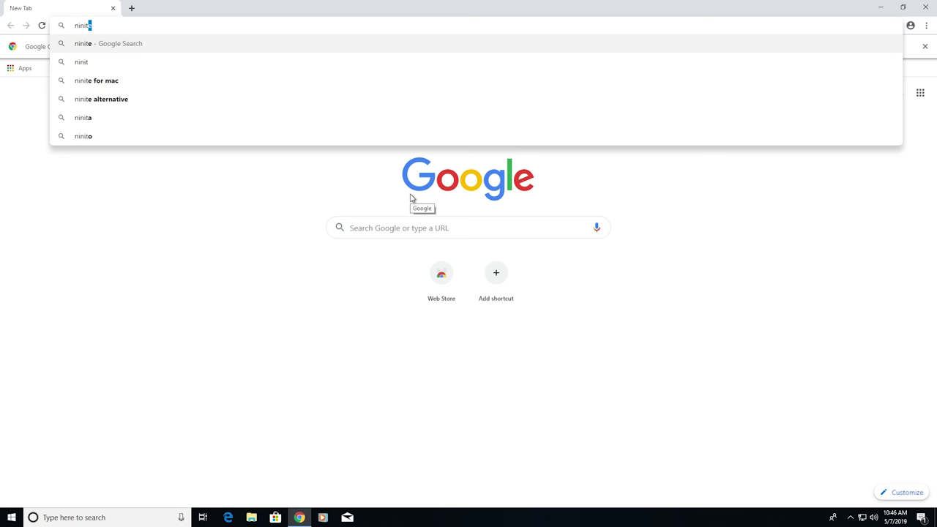
text(e.com)
key(Return)
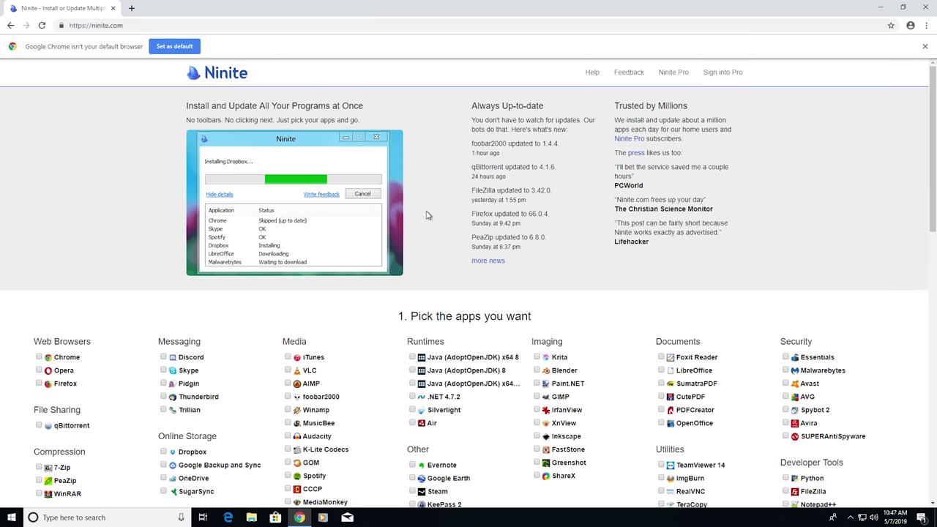
scroll(428, 215, down, 2)
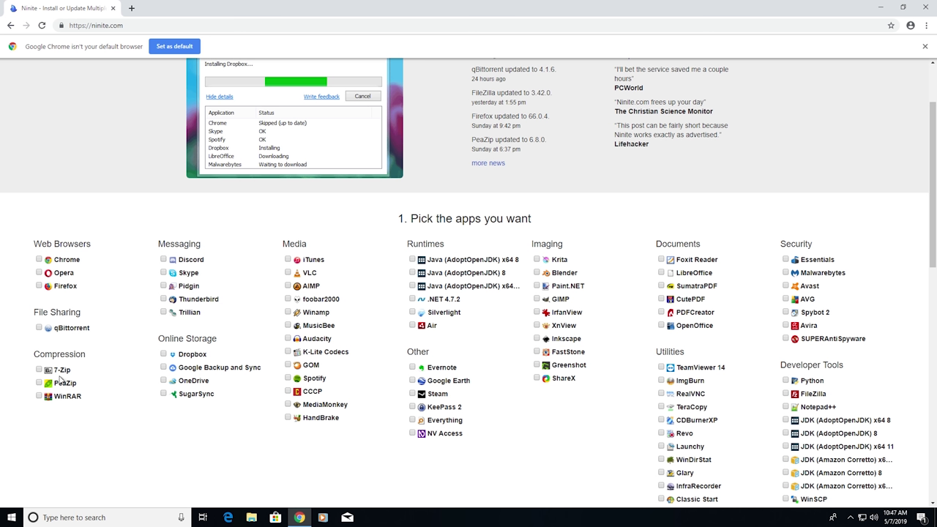
click(38, 371)
scroll(734, 316, down, 2)
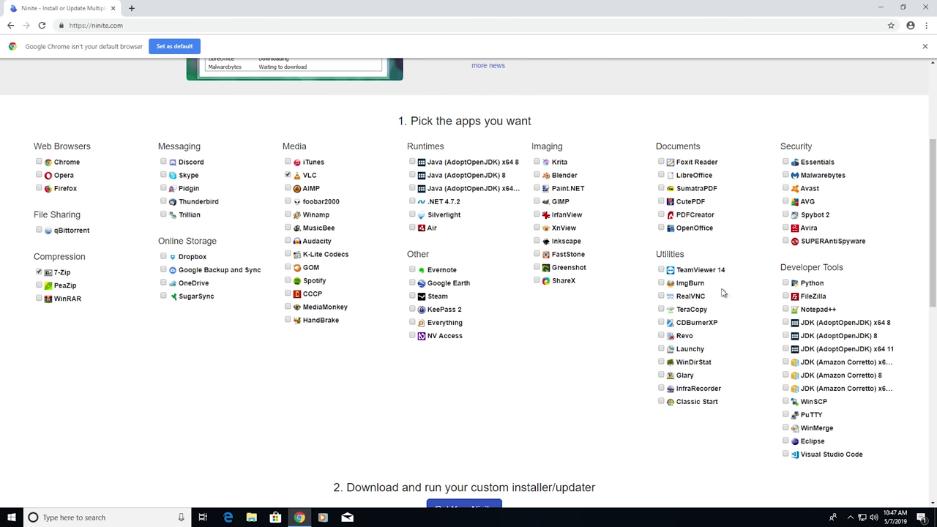
click(685, 270)
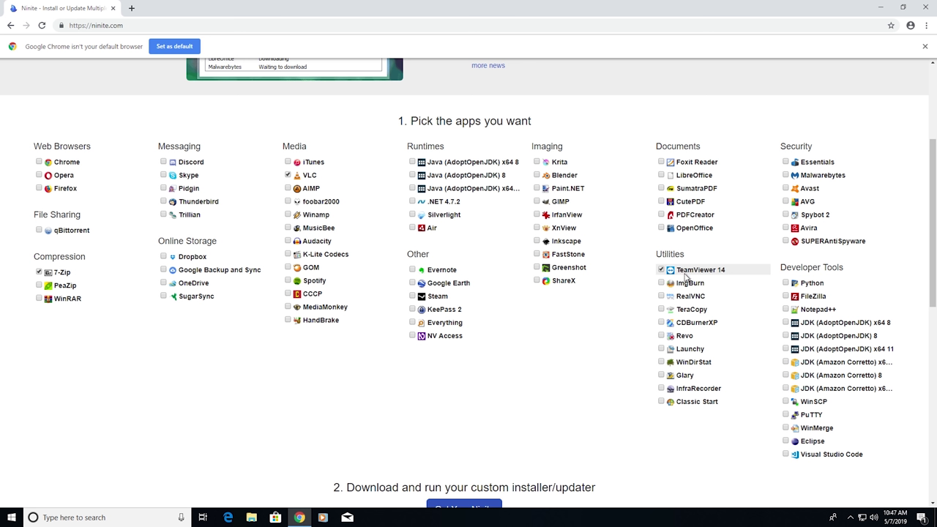
click(679, 323)
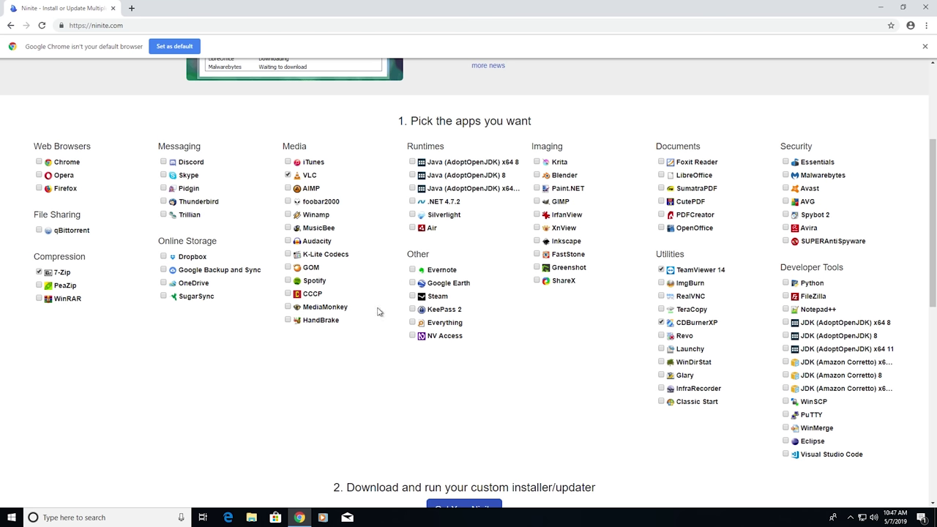
scroll(464, 378, down, 2)
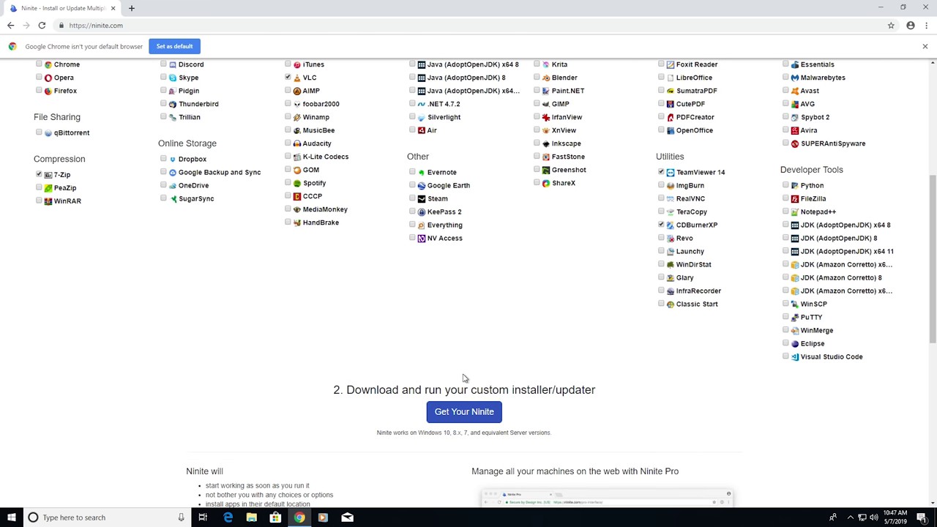
Step: Download and run the Ninite installer with admin approval, showing details until it finishes
click(458, 414)
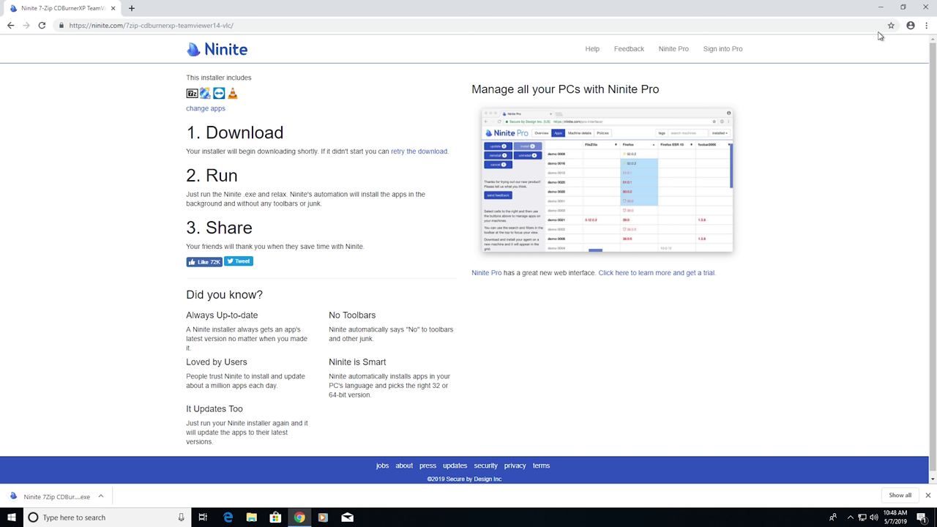
click(74, 496)
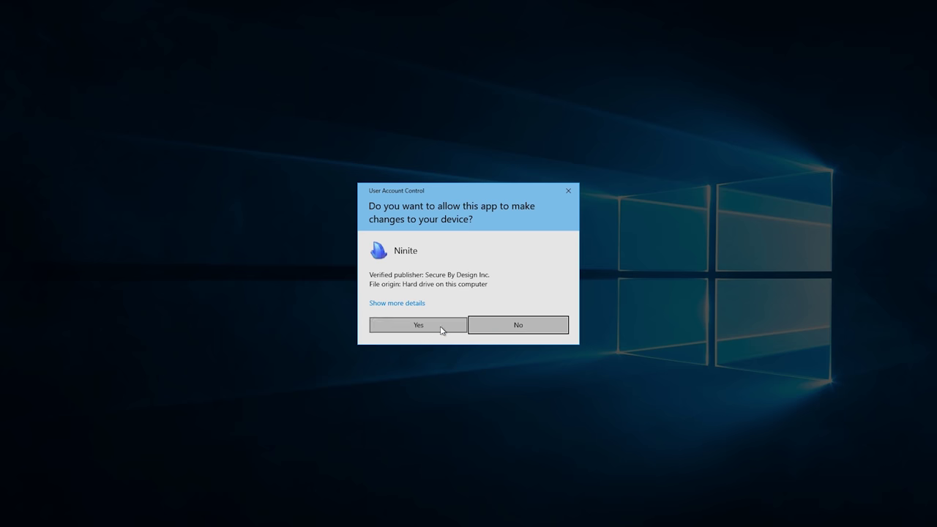
click(441, 328)
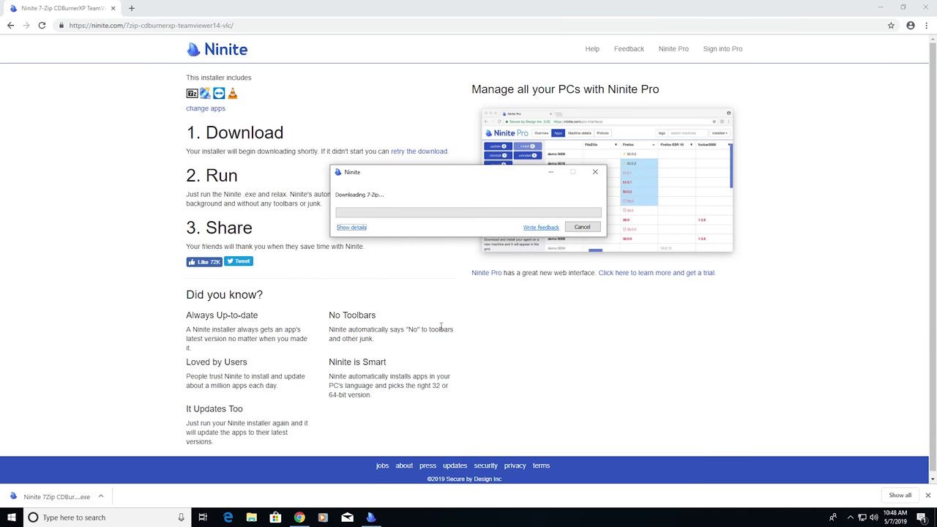
click(353, 227)
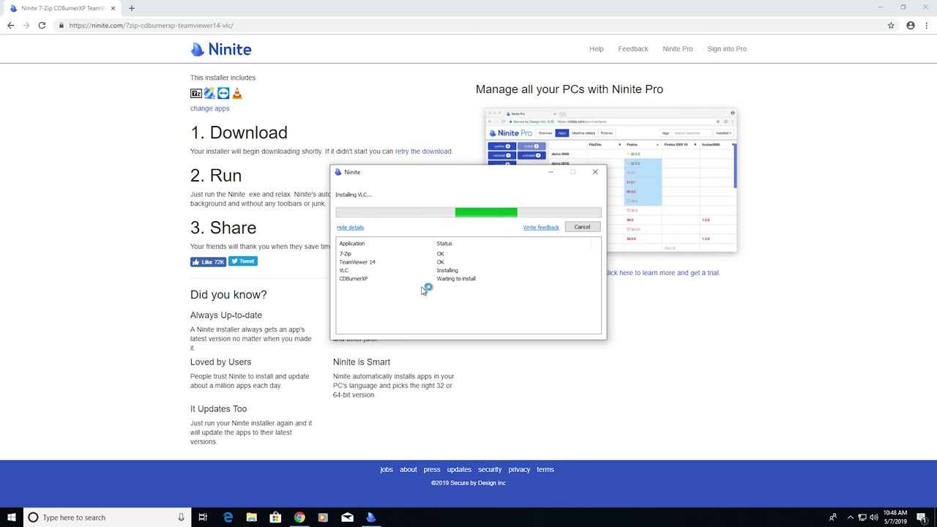
click(10, 519)
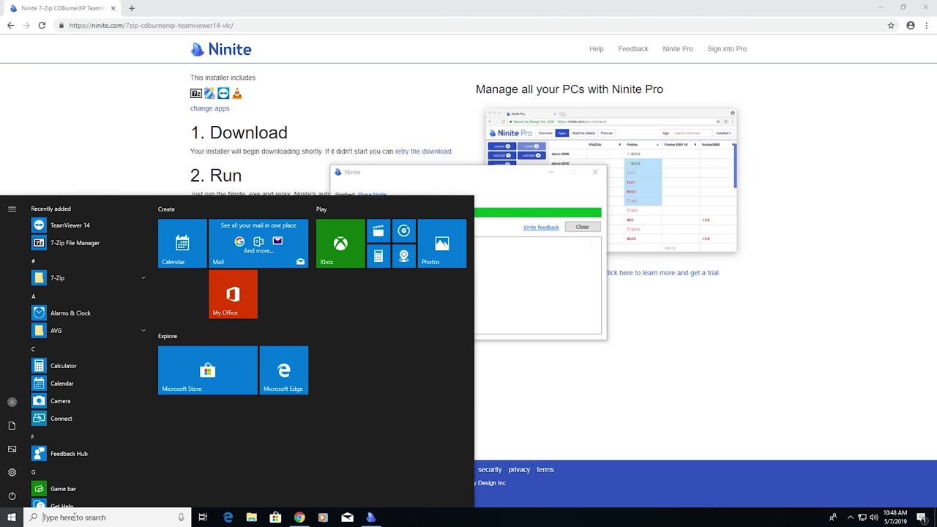
Step: Search '7' to find 7-Zip File Manager, then bring back the Ninite window showing all four apps OK
click(75, 517)
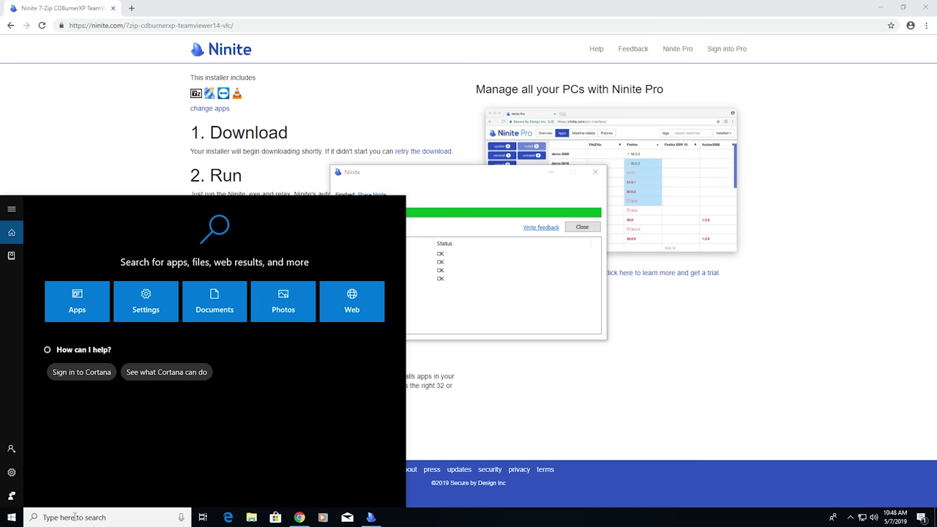
text(7)
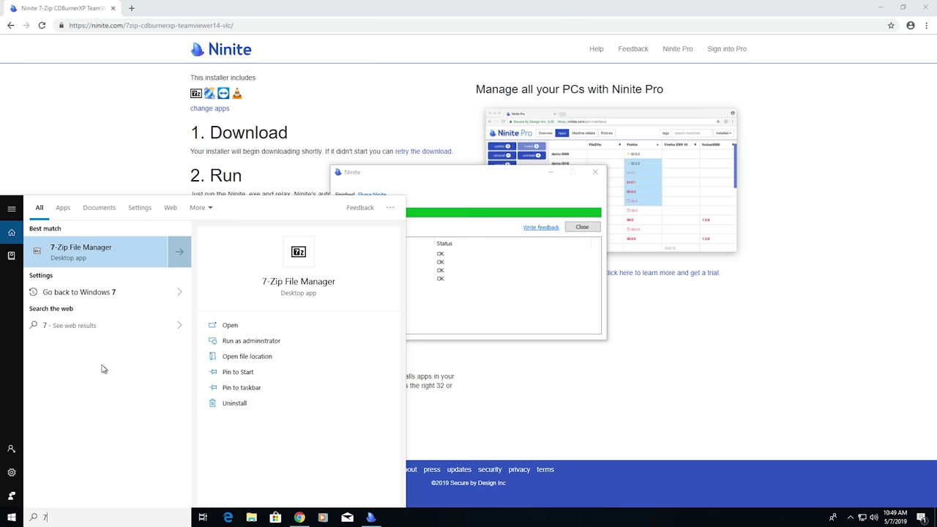
click(506, 295)
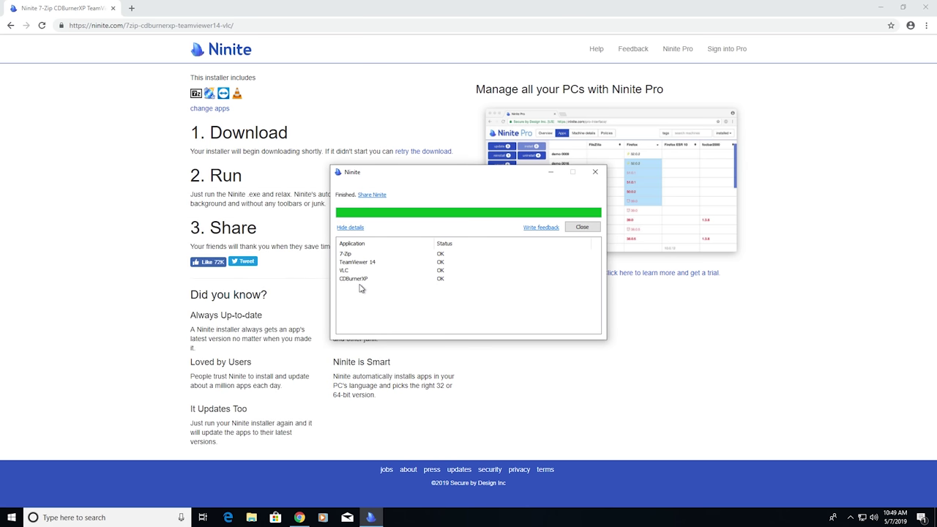
Step: Close Ninite, launch CDBurnerXP via a 'cdbur' Start search, and exit it
click(578, 228)
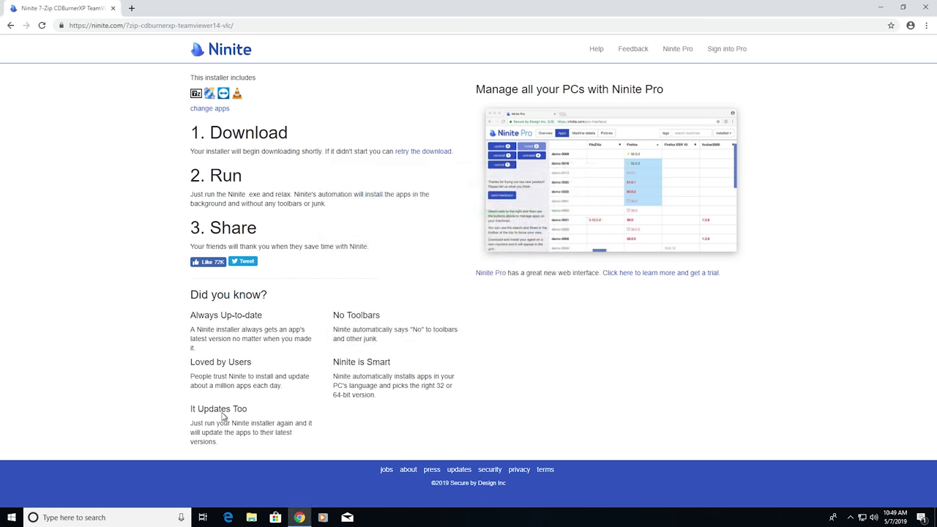
click(5, 521)
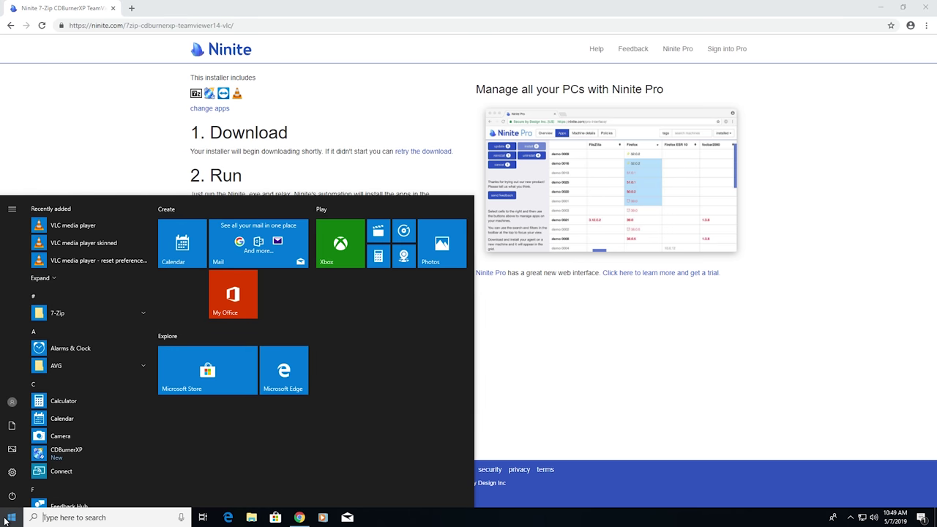
text(cdbur)
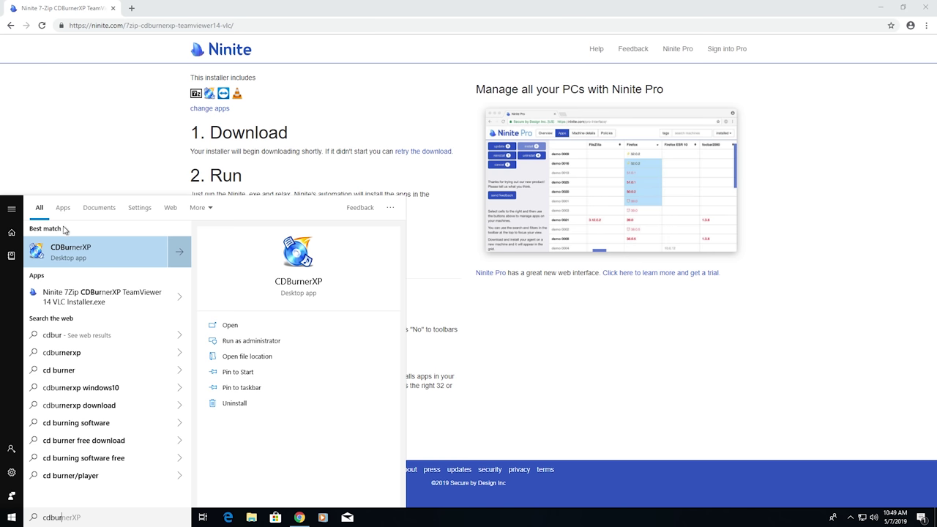
click(69, 254)
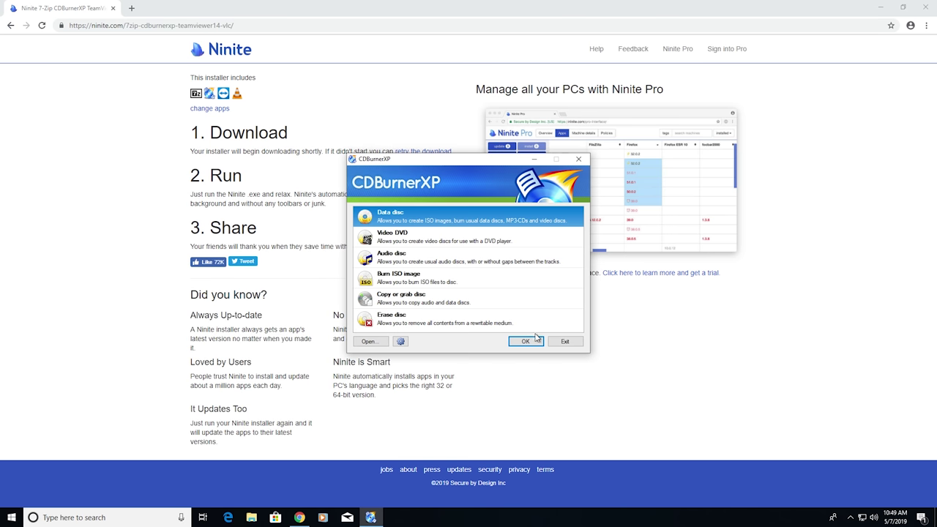
click(554, 341)
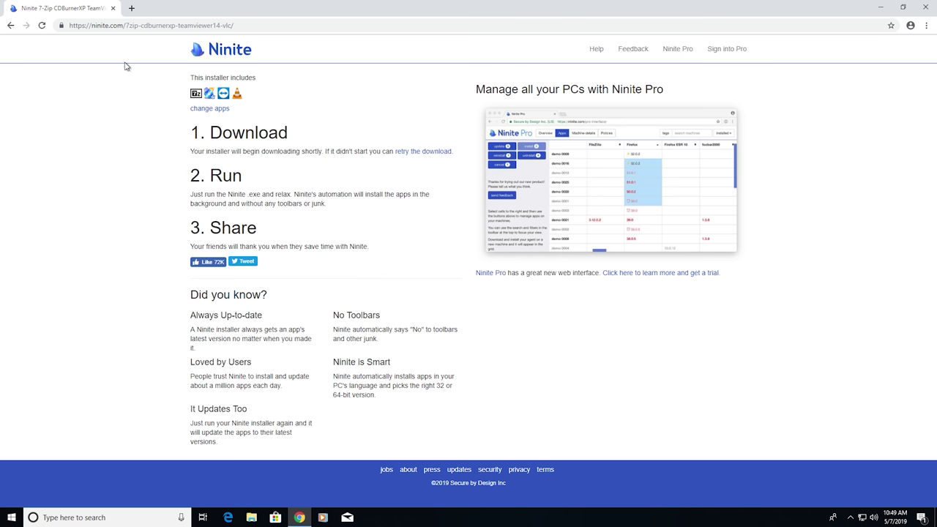
Step: Return to the Ninite app picker and reload ninite.com with no apps preselected
click(208, 110)
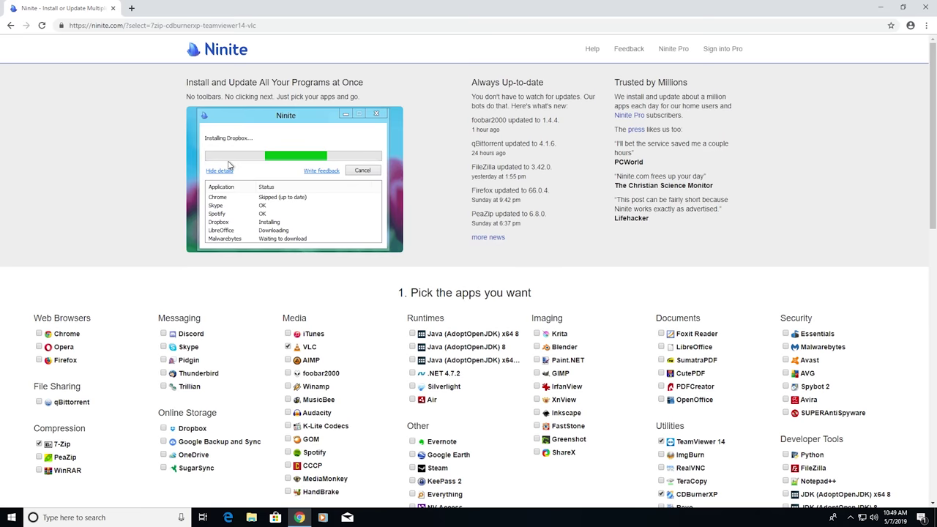
click(154, 25)
click(125, 24)
drag(126, 25, 292, 27)
key(BackSpace)
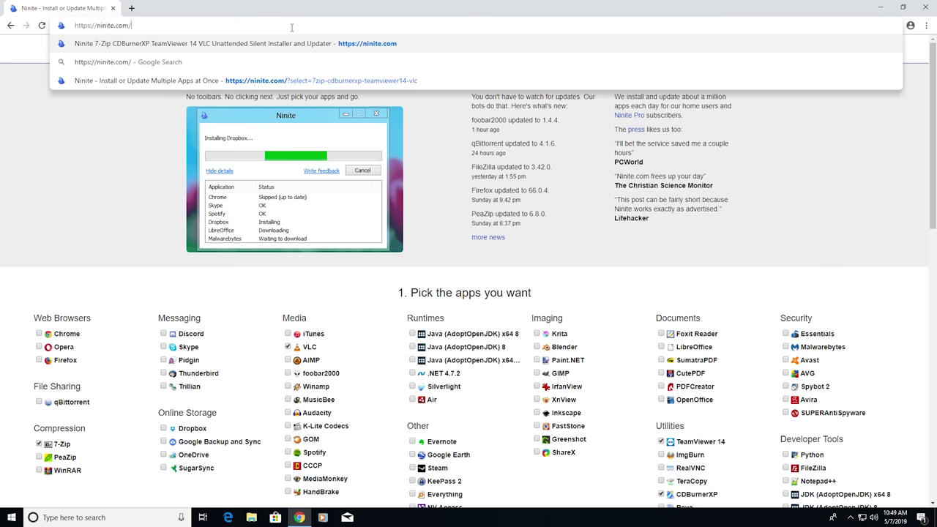
key(Return)
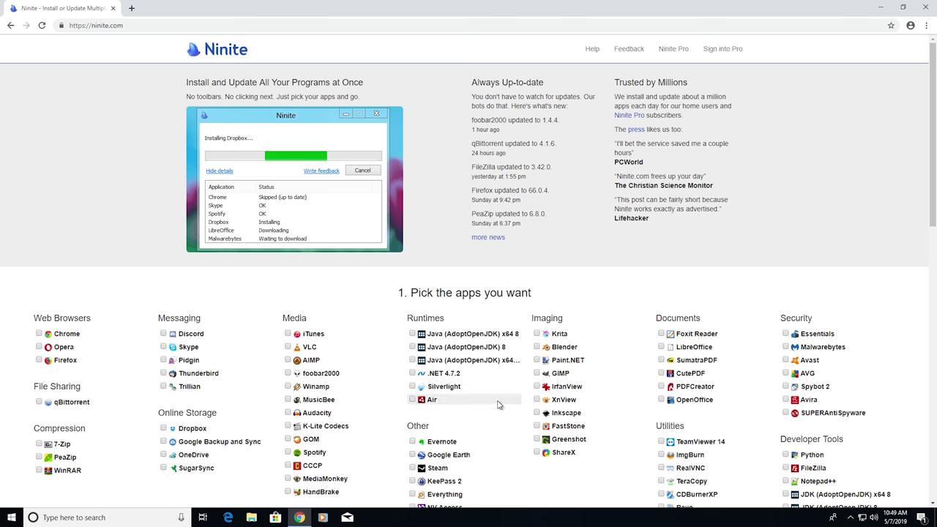
Step: Select only Classic Start and generate its Ninite installer
scroll(501, 405, down, 2)
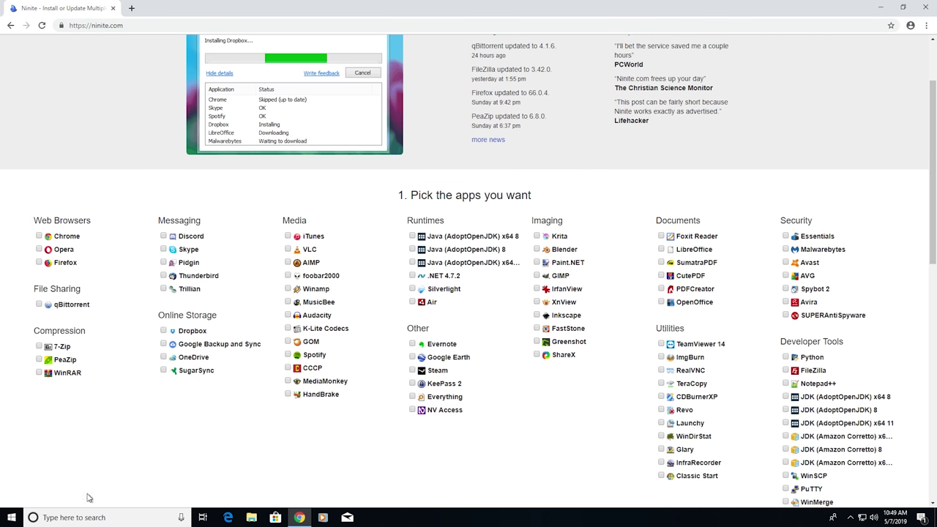
click(13, 520)
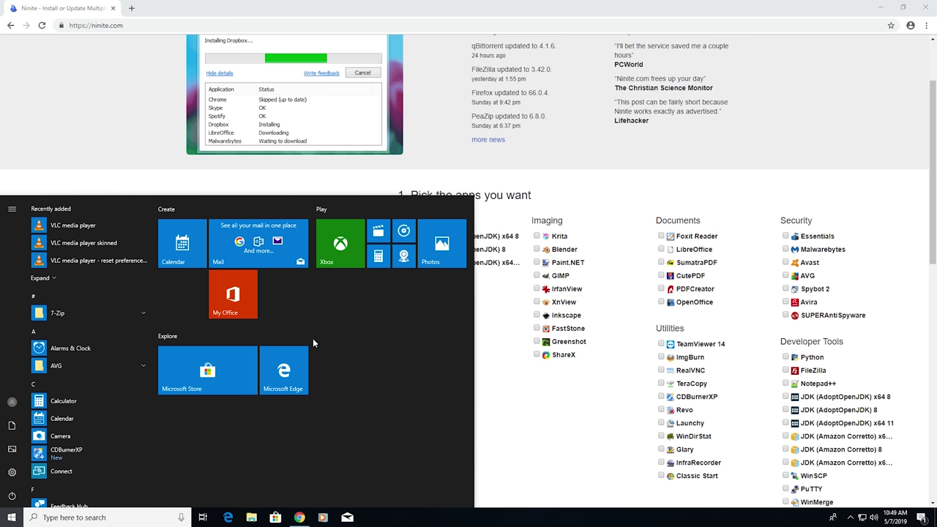
click(527, 391)
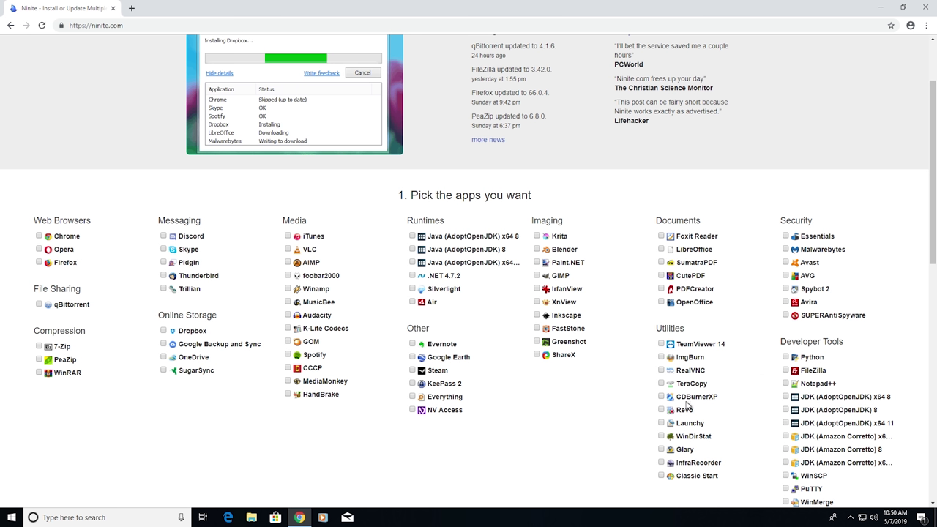
click(662, 476)
scroll(615, 466, down, 2)
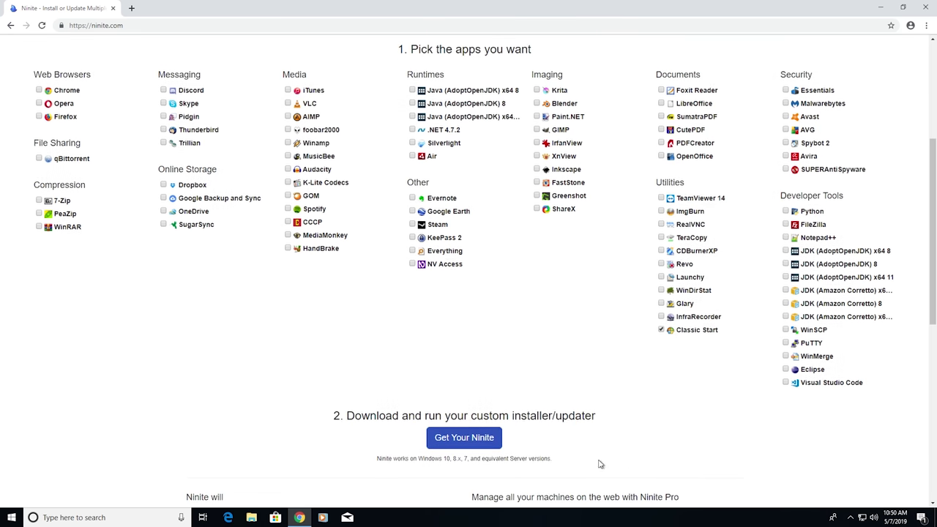
click(473, 444)
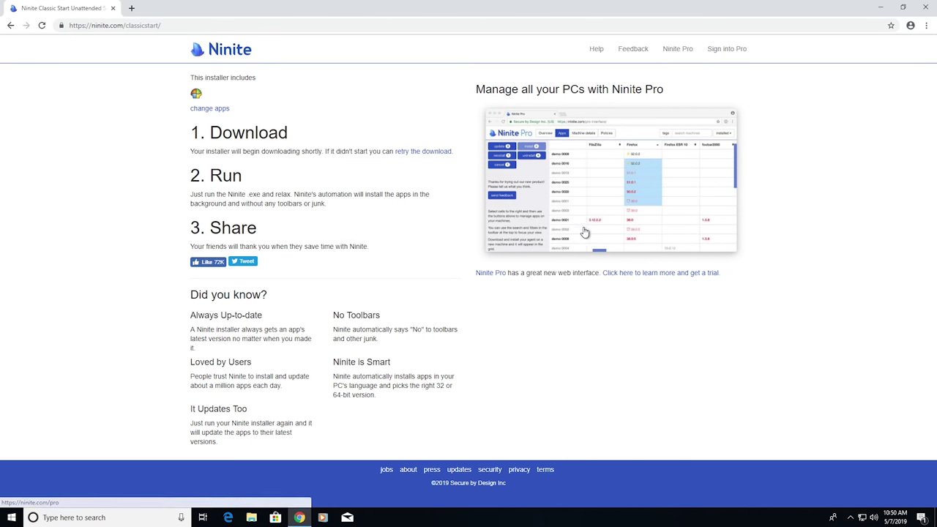
Step: Close Chrome, preview the new Classic Start menu, then bring up its Start-button options
click(921, 8)
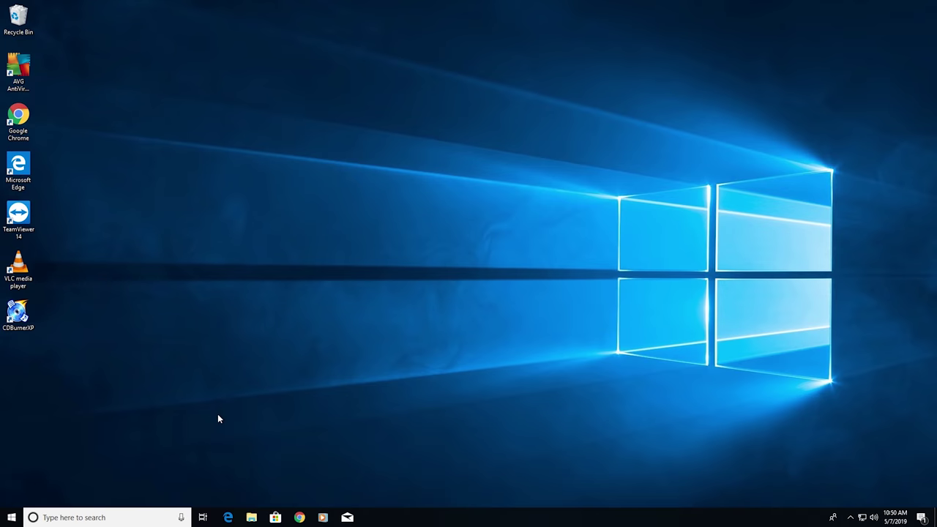
click(12, 518)
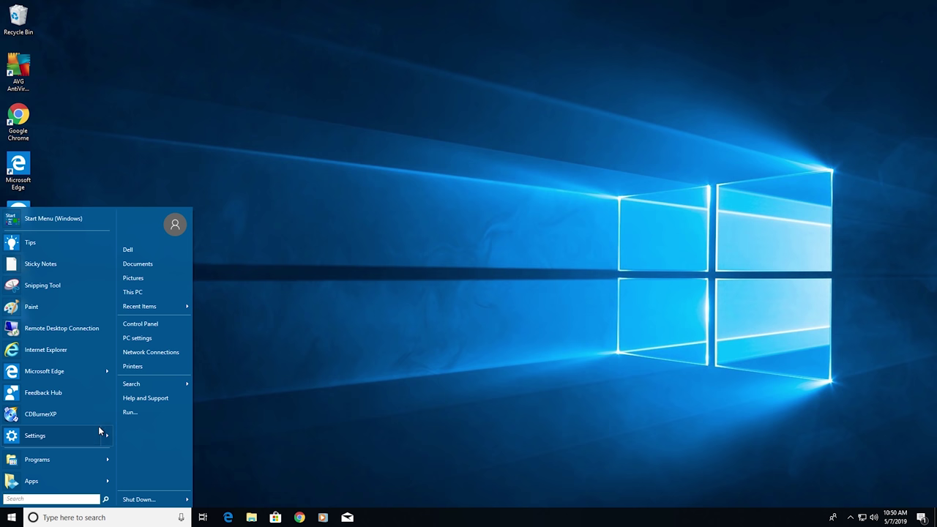
mouse_move(99, 431)
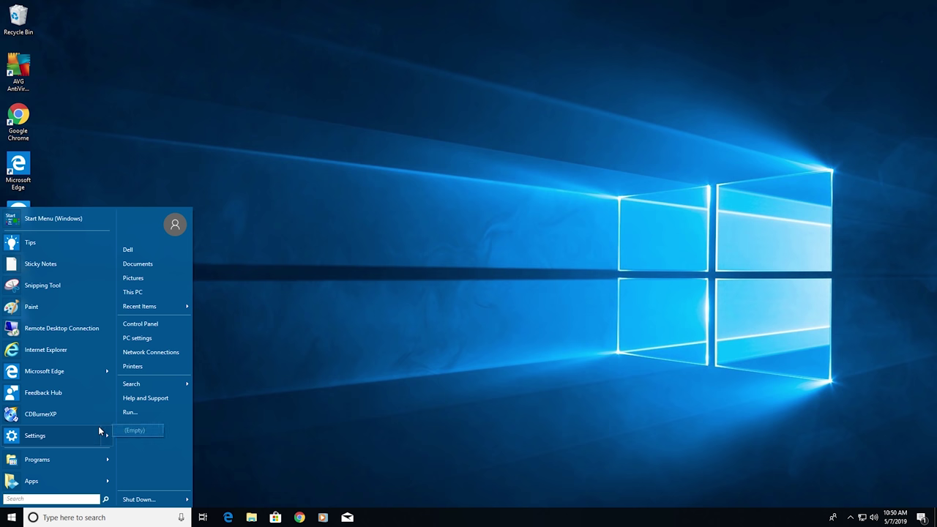
click(12, 517)
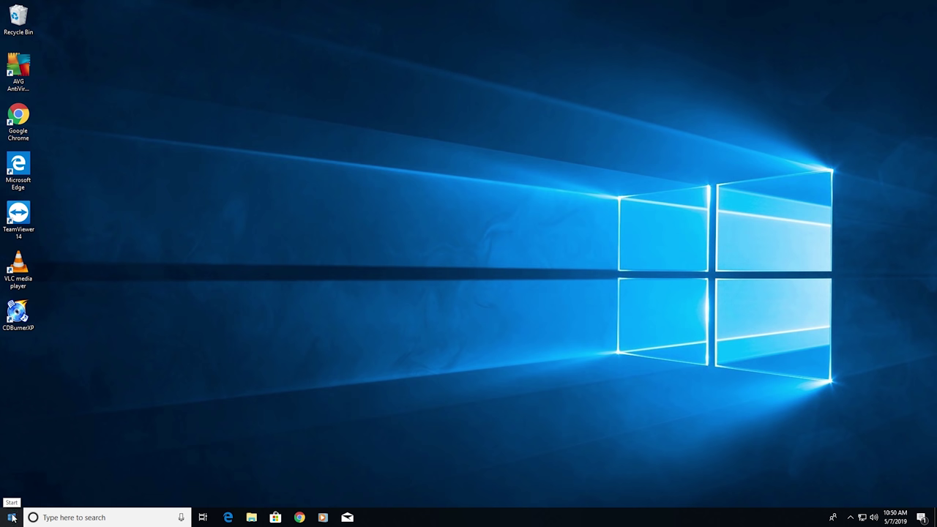
right_click(12, 517)
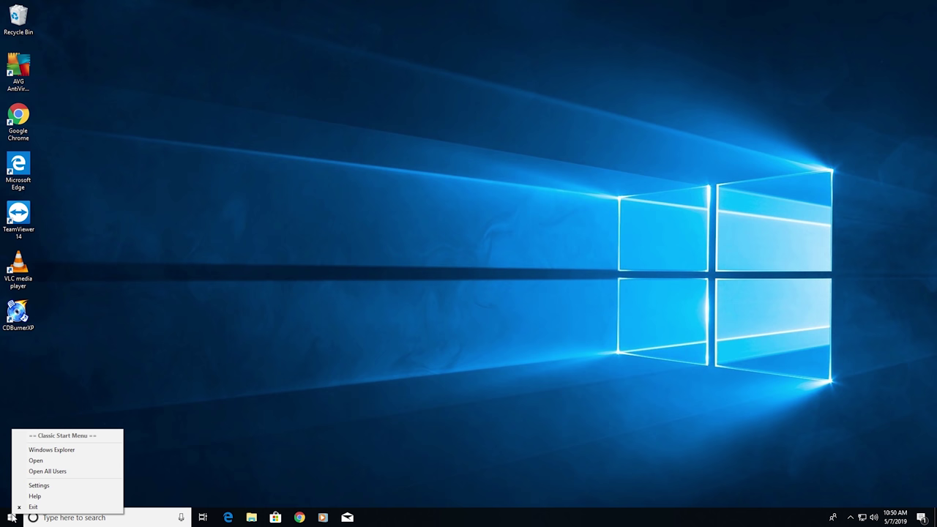
Step: Open the Classic Start Menu settings and enable Show all settings
click(40, 487)
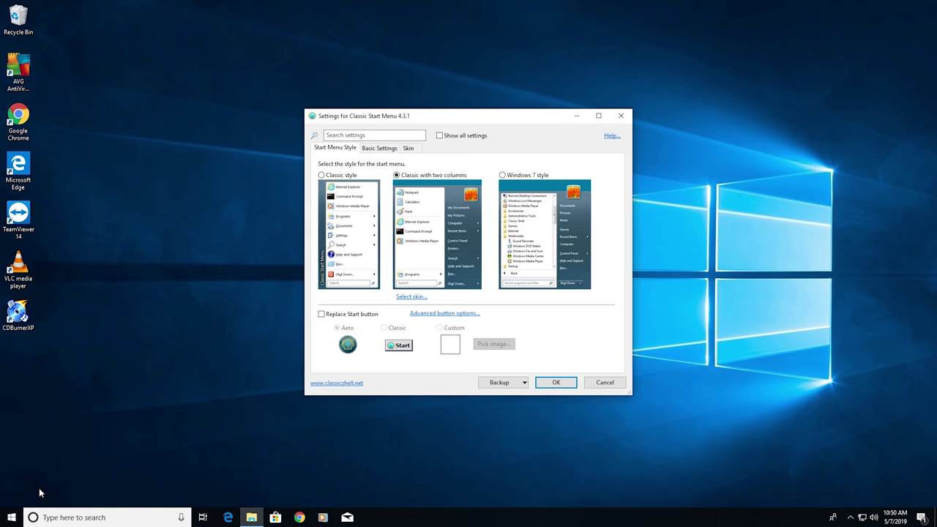
click(451, 137)
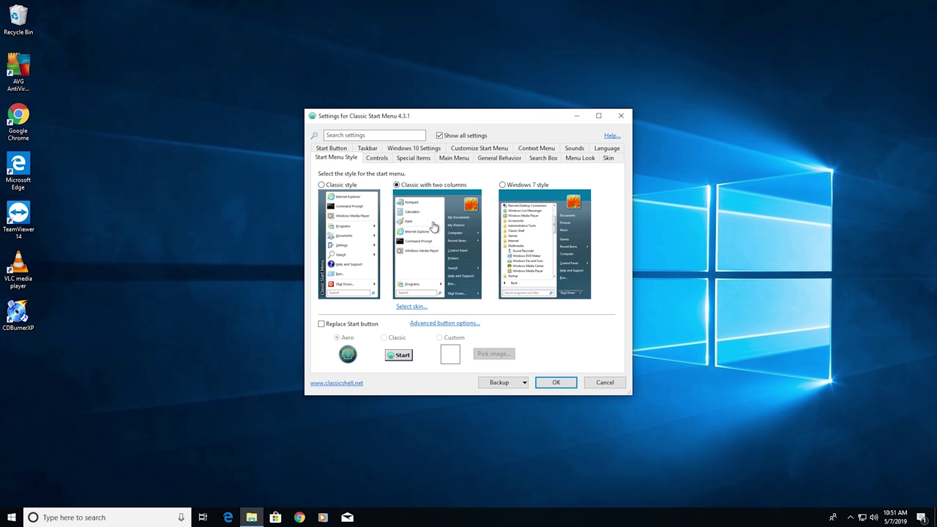
Step: On the Skin tab, preview the Start menu in Classic Skin, Full Glass and Smoked Glass
click(609, 158)
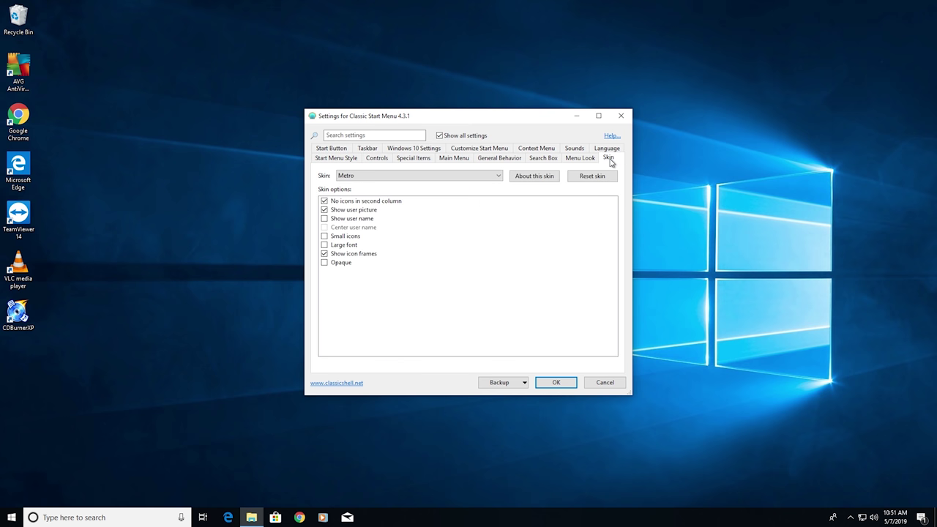
click(364, 179)
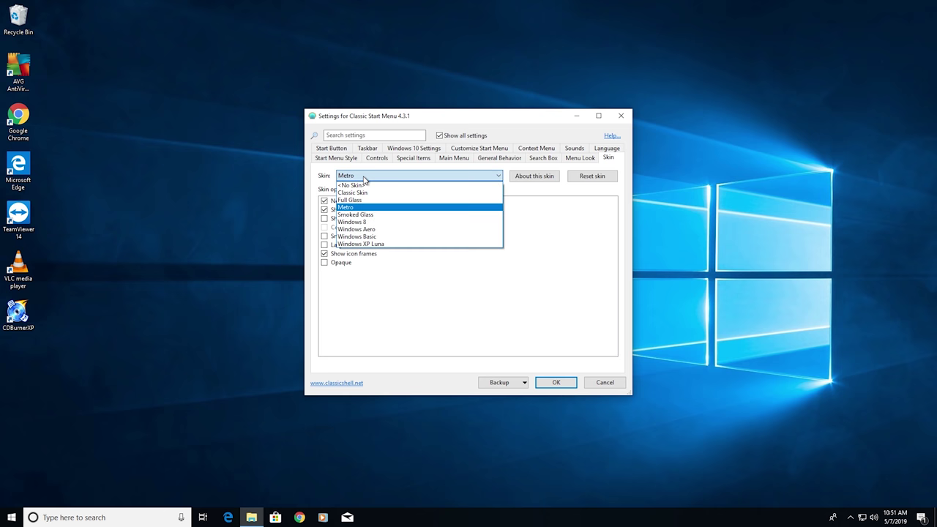
click(363, 192)
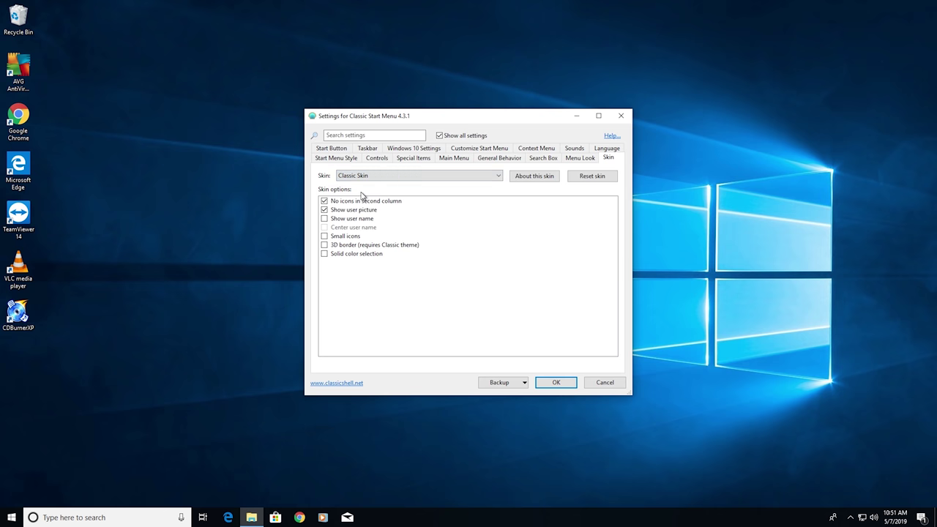
click(11, 518)
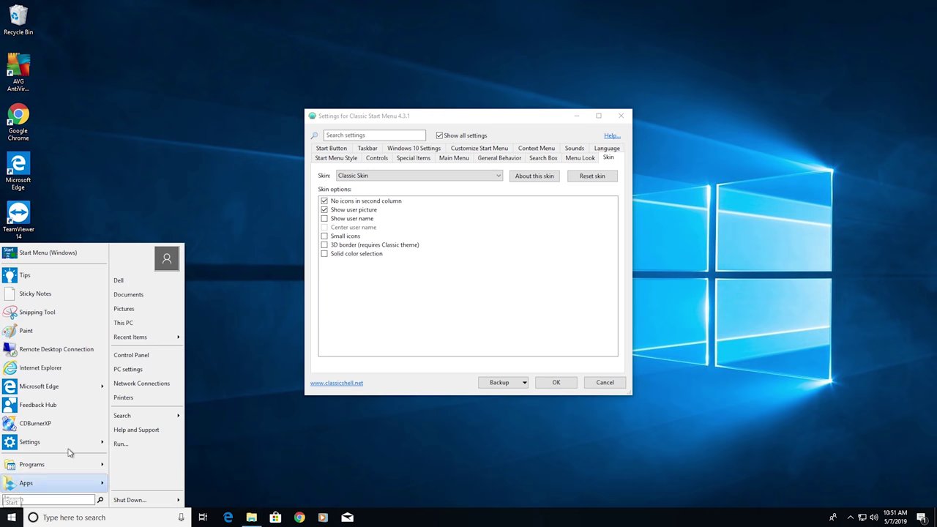
click(357, 180)
click(350, 200)
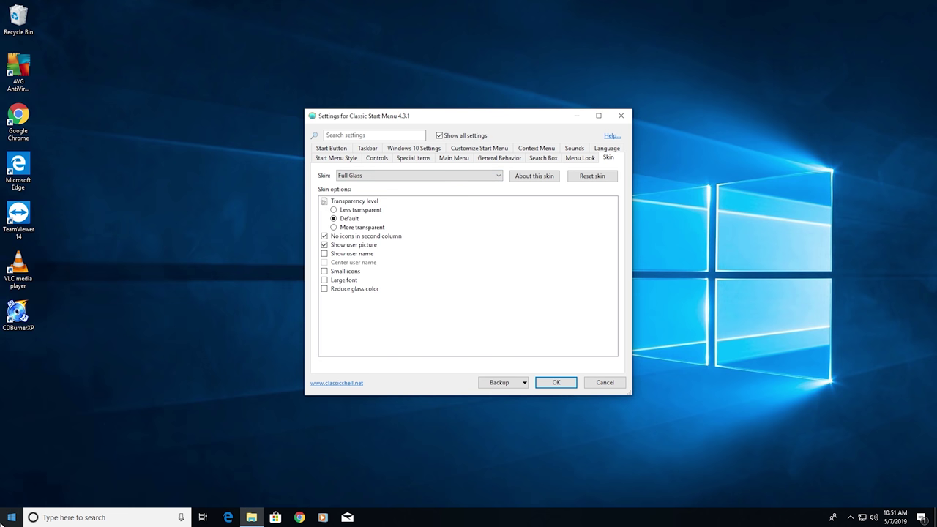
click(11, 517)
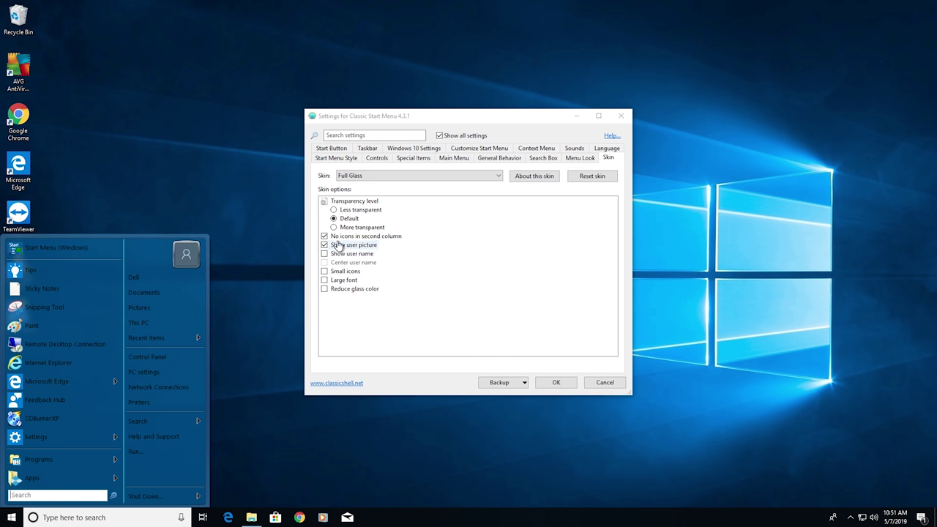
click(372, 178)
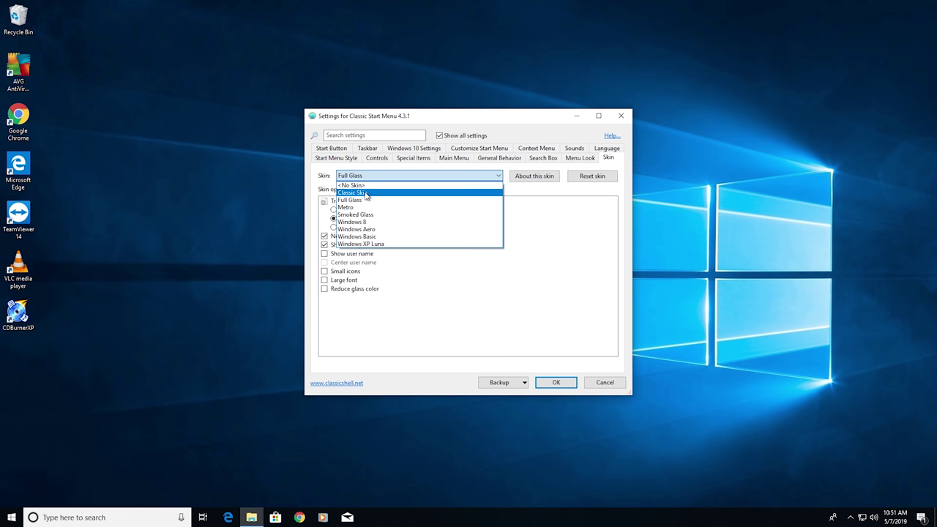
click(360, 215)
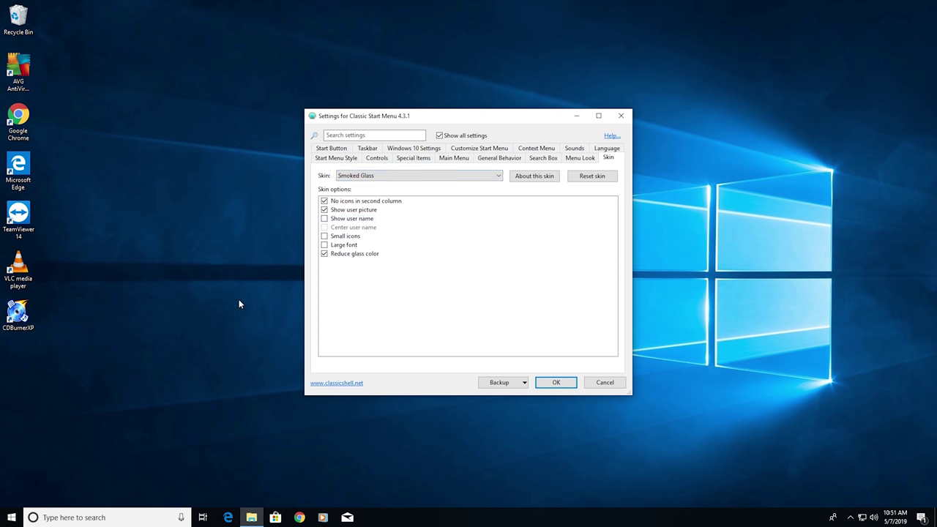
click(7, 518)
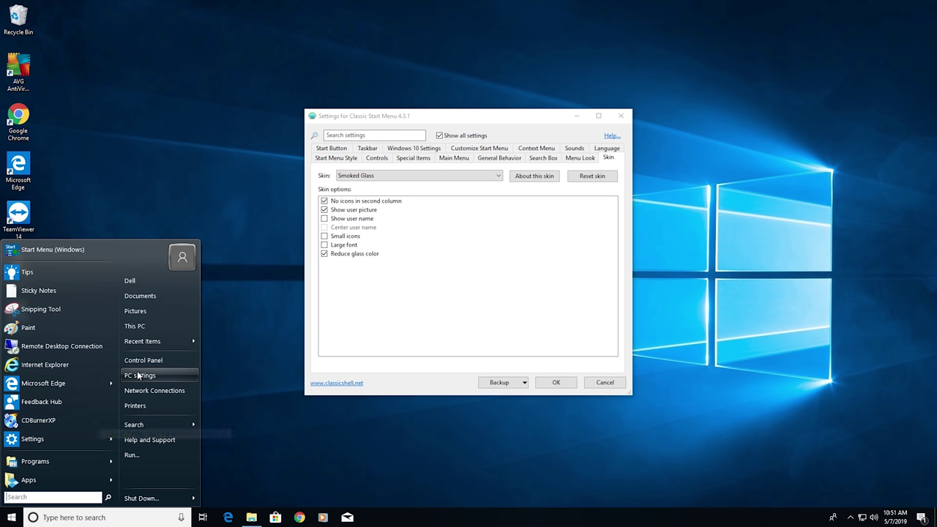
Step: Preview the Windows 8, Windows Aero and Windows Basic skins, then choose Windows XP Luna
click(370, 179)
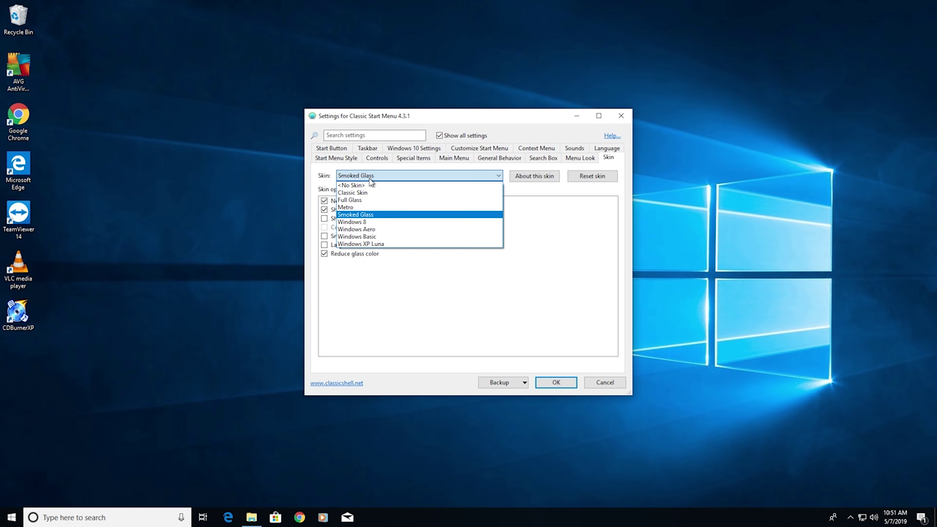
click(352, 222)
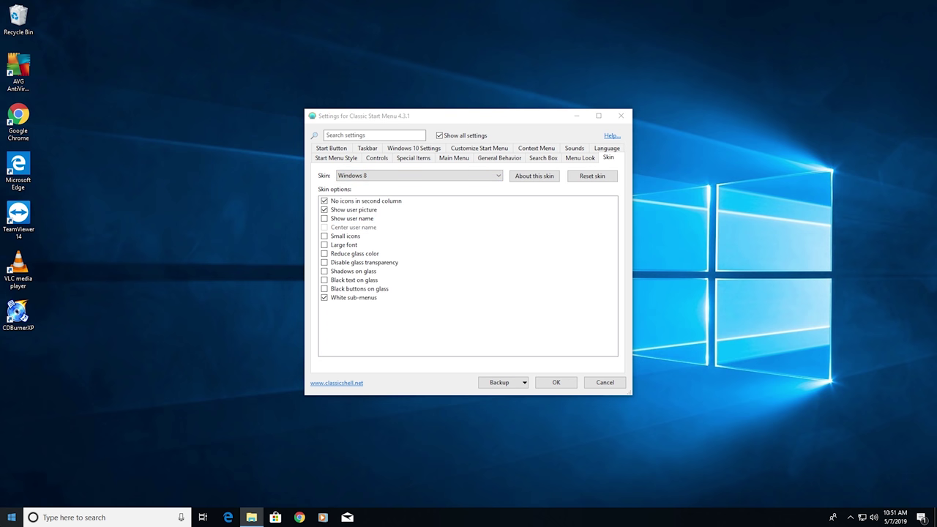
click(10, 517)
click(371, 179)
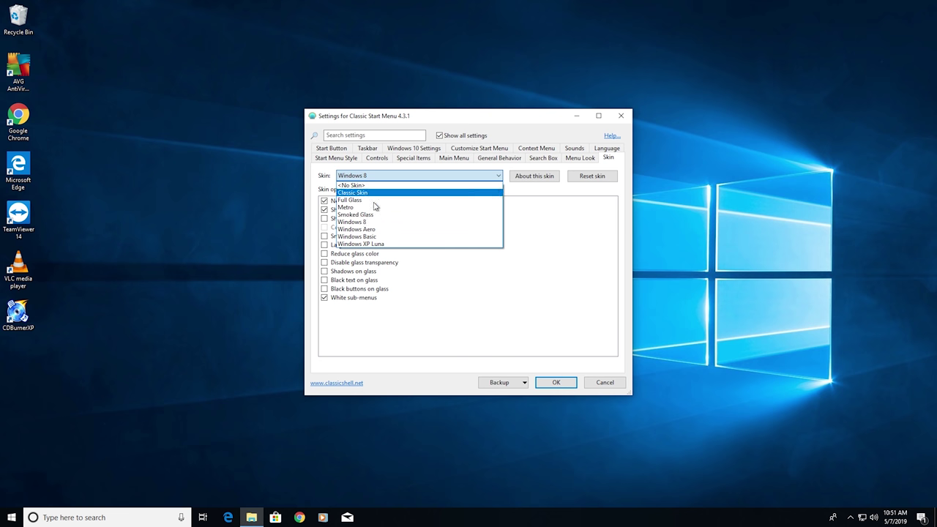
click(371, 230)
click(11, 517)
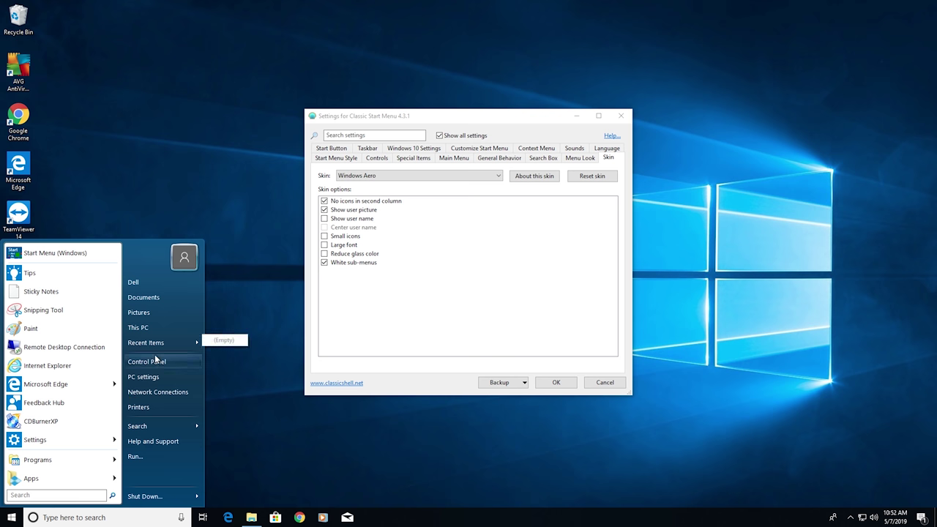
click(371, 179)
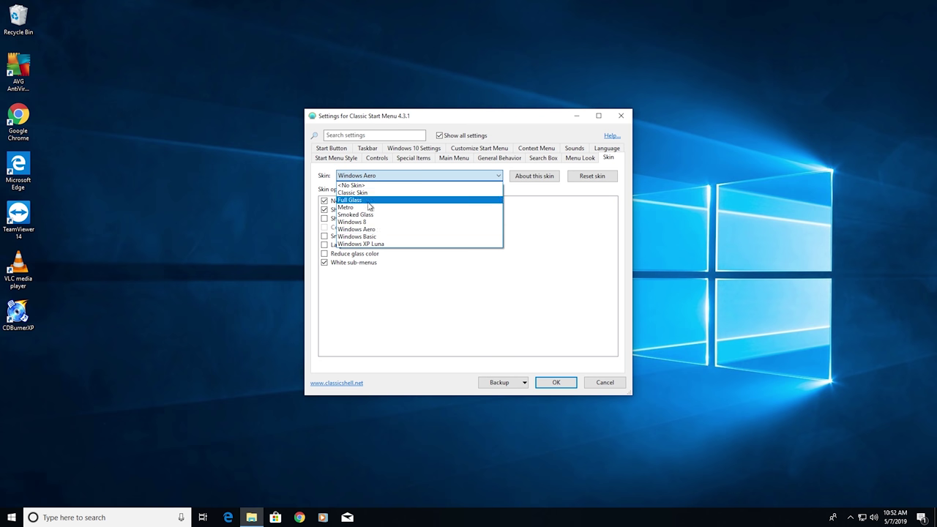
click(370, 238)
key(super)
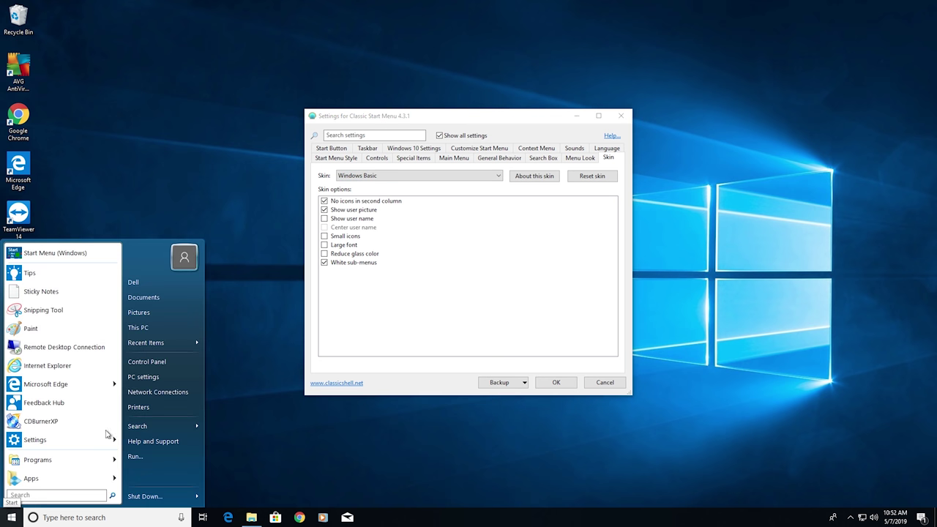
click(386, 178)
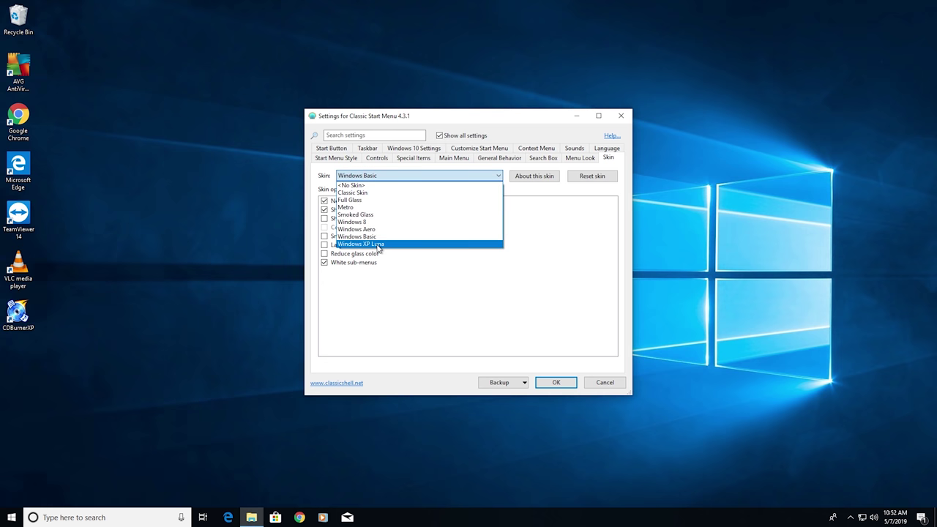
click(388, 243)
Step: Preview the XP Luna menu, then switch the skin back to Smoked Glass and check it
click(9, 519)
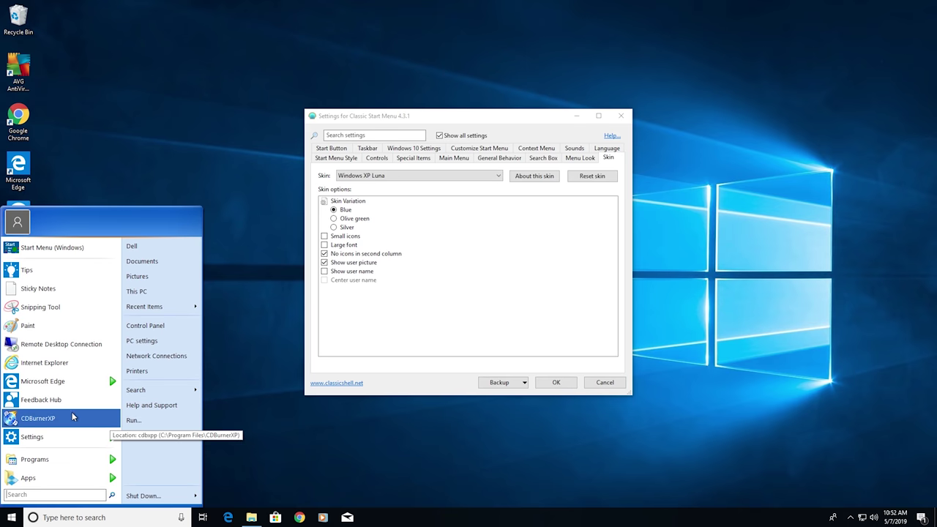
mouse_move(49, 462)
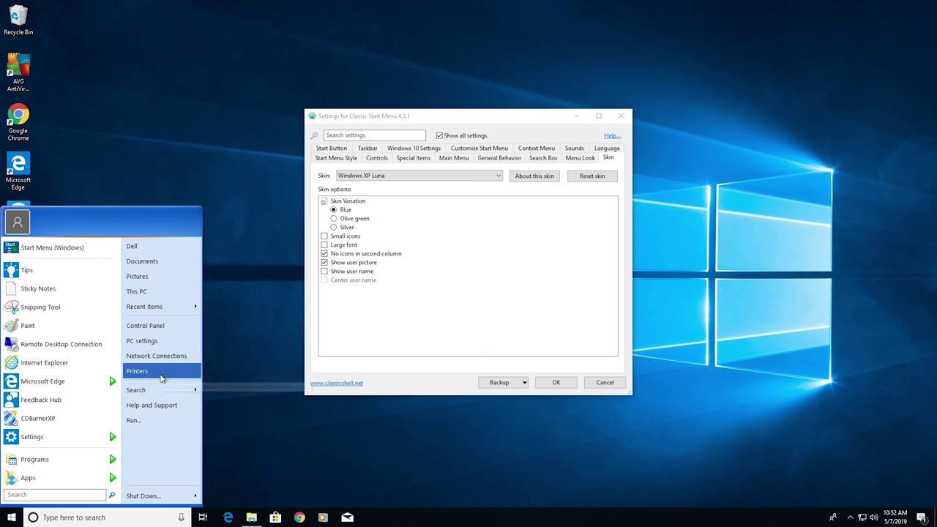
click(357, 178)
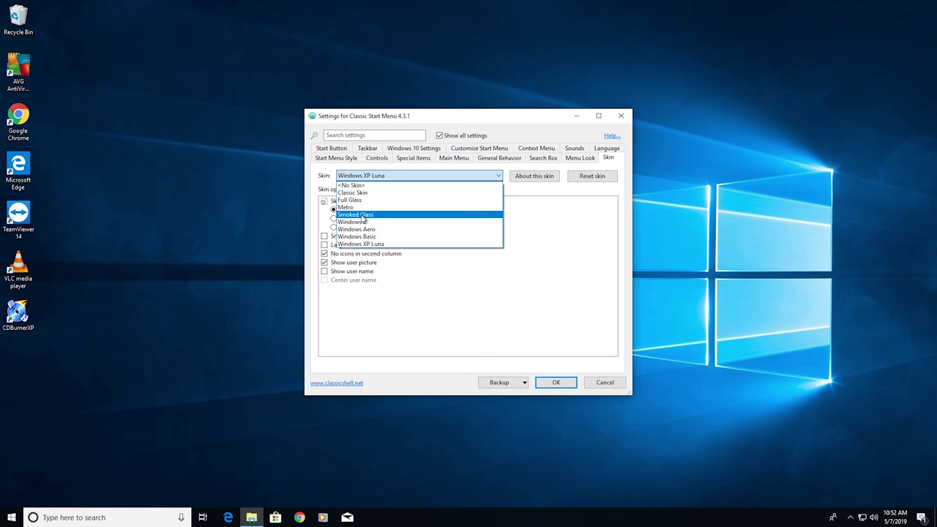
click(362, 217)
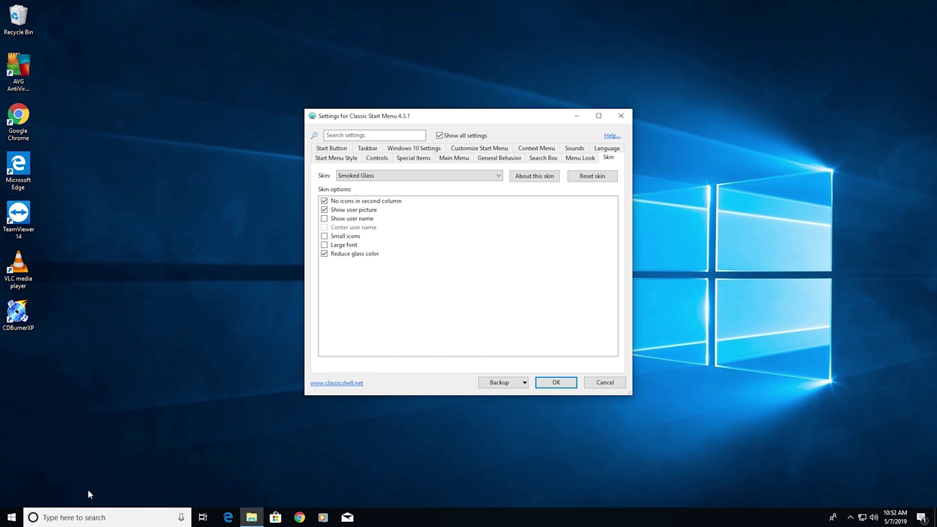
click(10, 518)
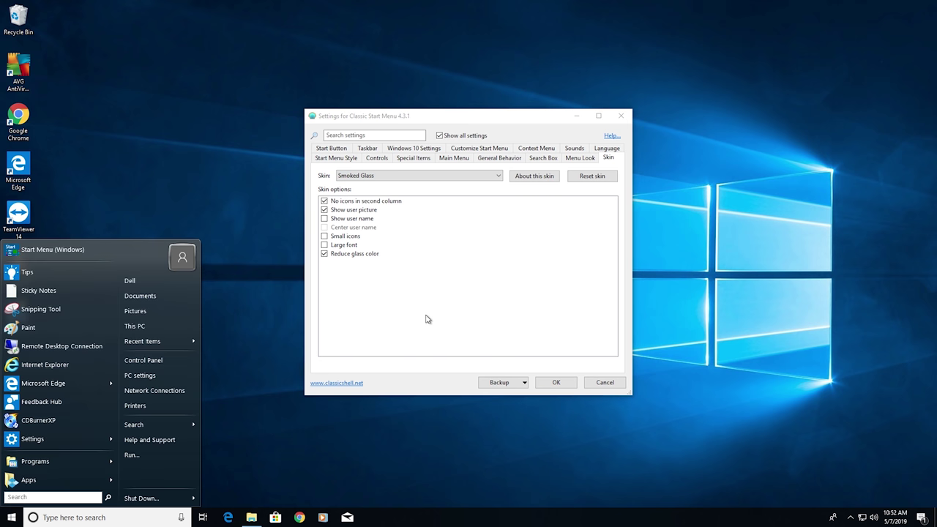
click(429, 320)
click(544, 386)
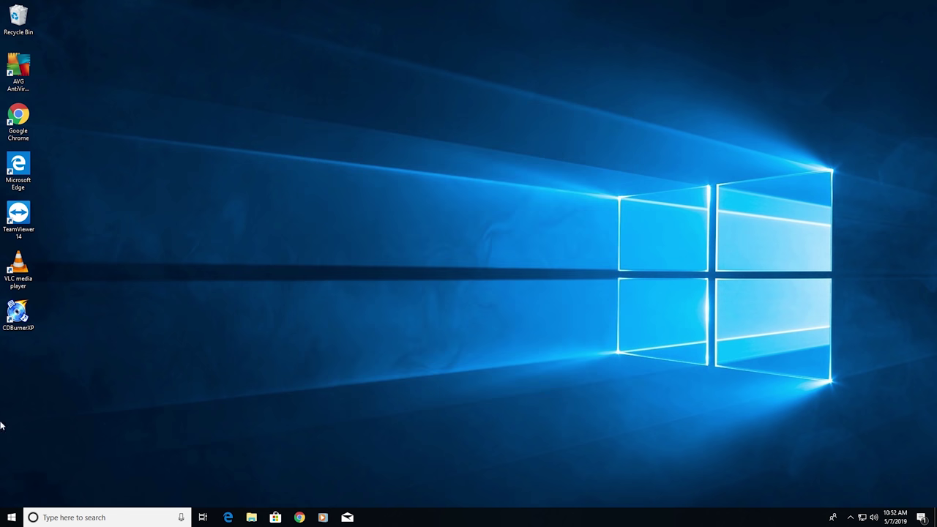
click(10, 518)
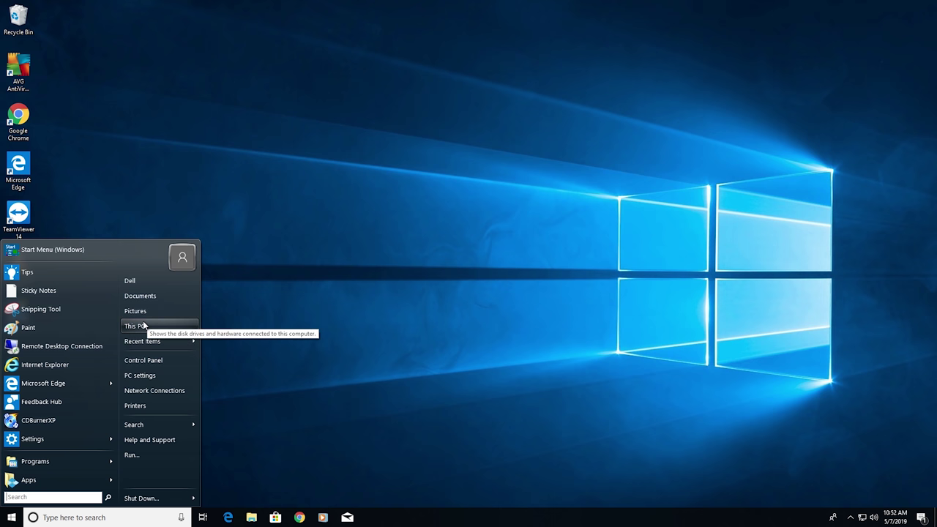
click(39, 249)
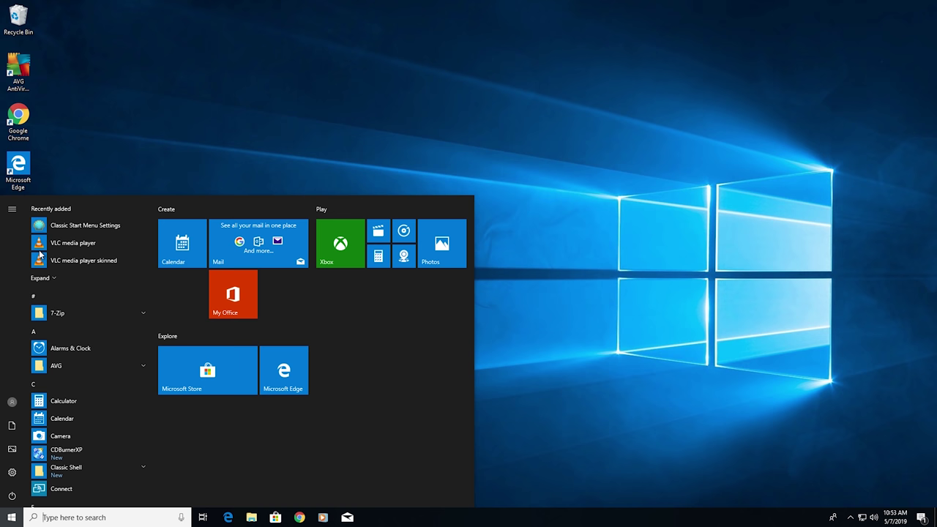
click(185, 162)
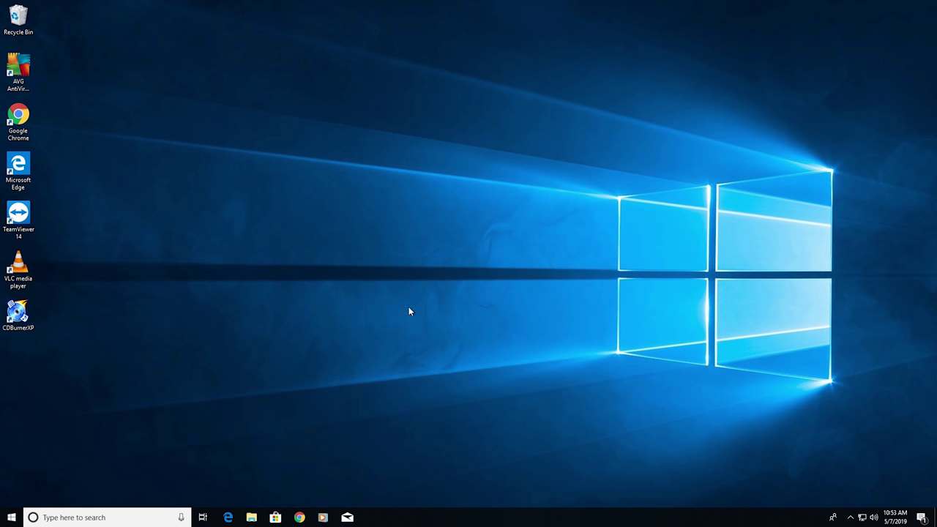
Step: Go from the Classic Start menu to PC settings' Update & Security Windows Update page
click(11, 518)
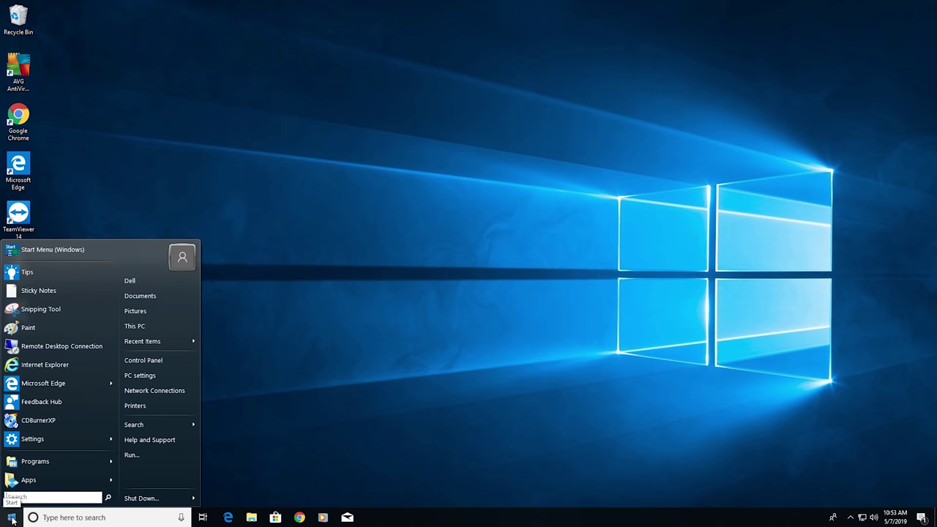
click(157, 375)
scroll(234, 264, down, 3)
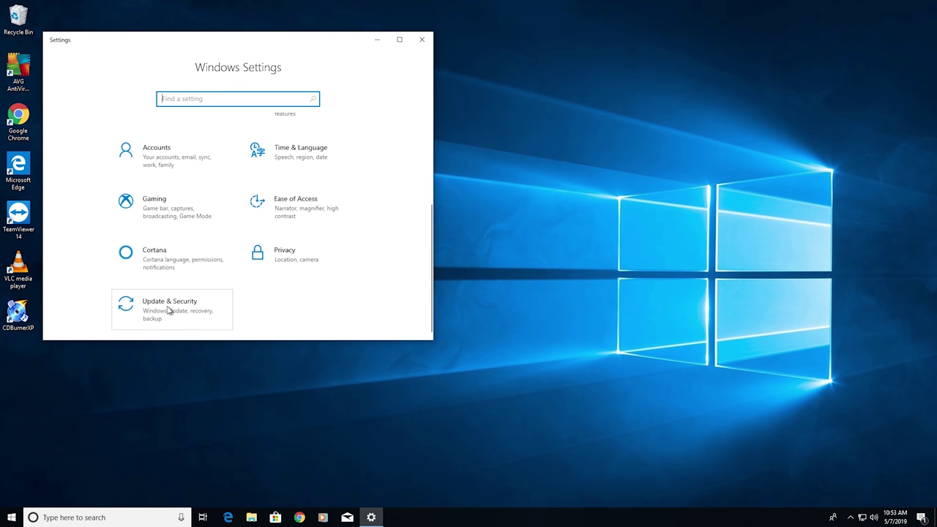
click(168, 311)
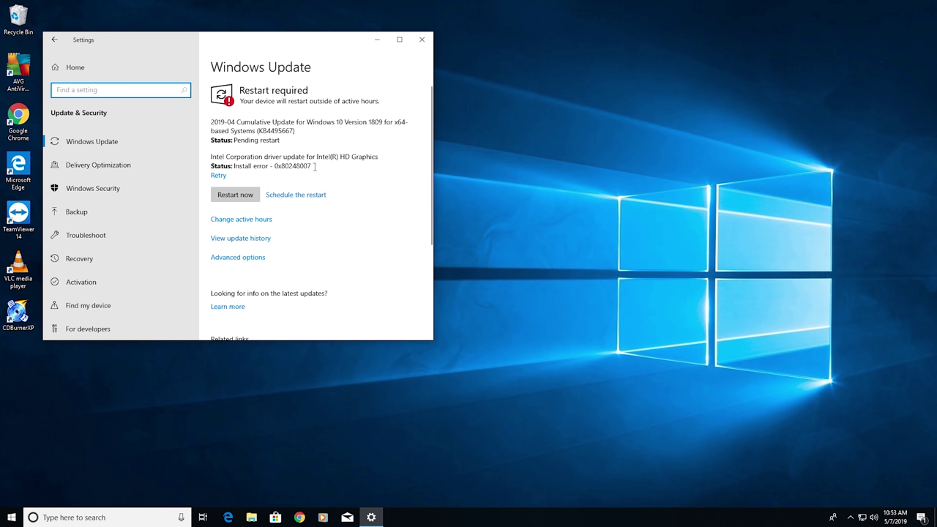
Step: Restart the PC now to install the pending 2019-04 cumulative update
click(235, 194)
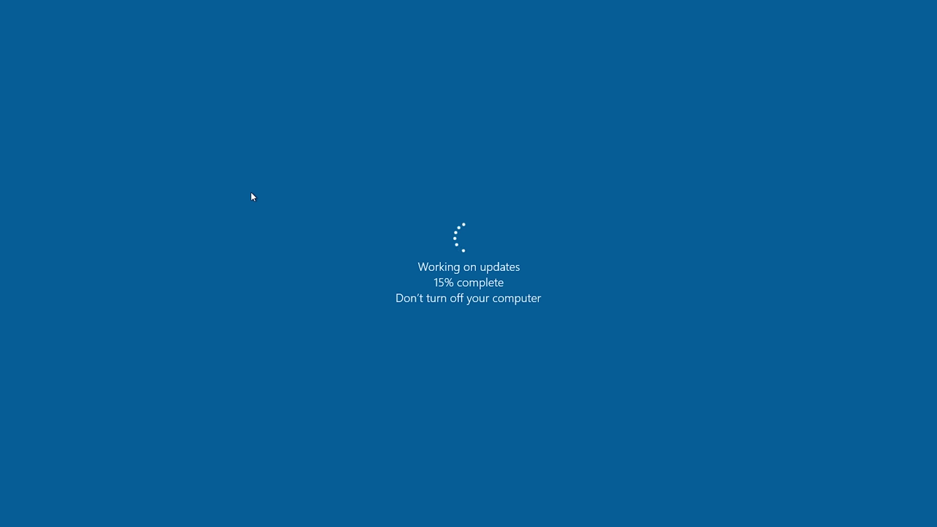